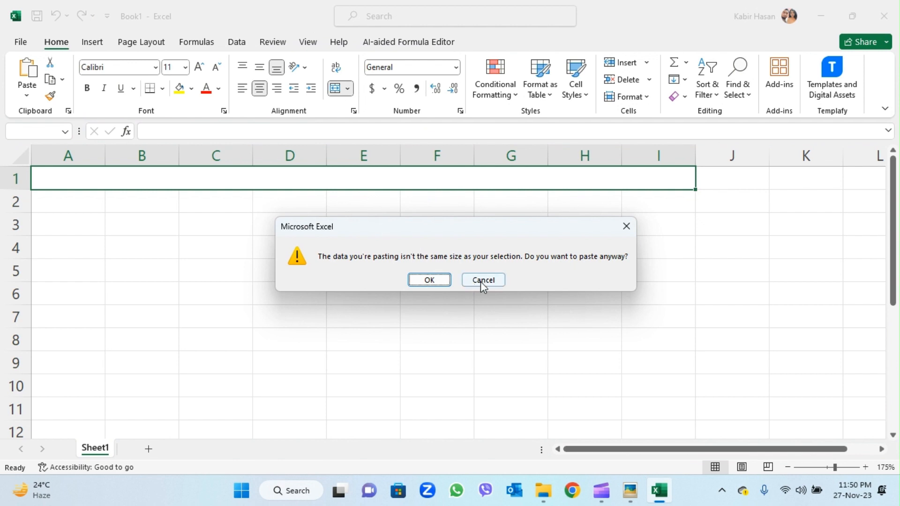
Dismiss the paste warning without pasting and enter the title "Create Drop Down List" in the merged cells A1:I1
click(482, 281)
click(333, 132)
text(Create Drop Down List)
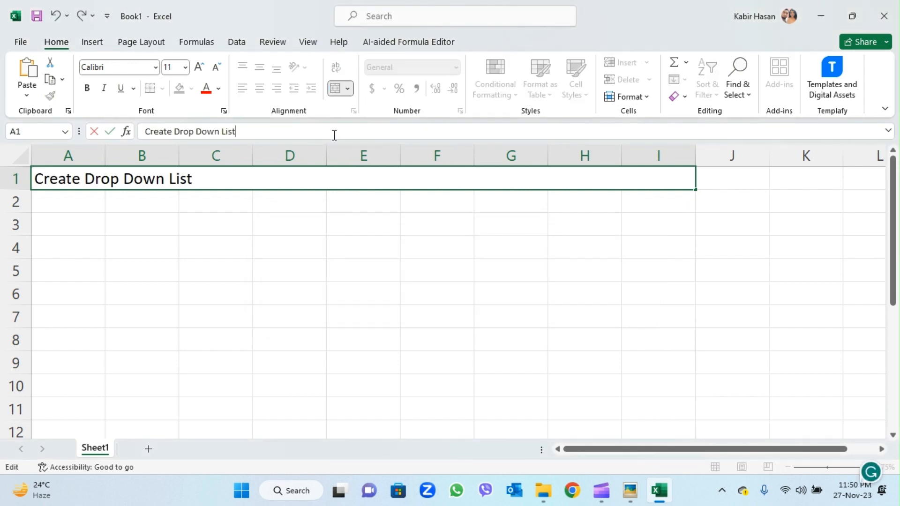
key(Return)
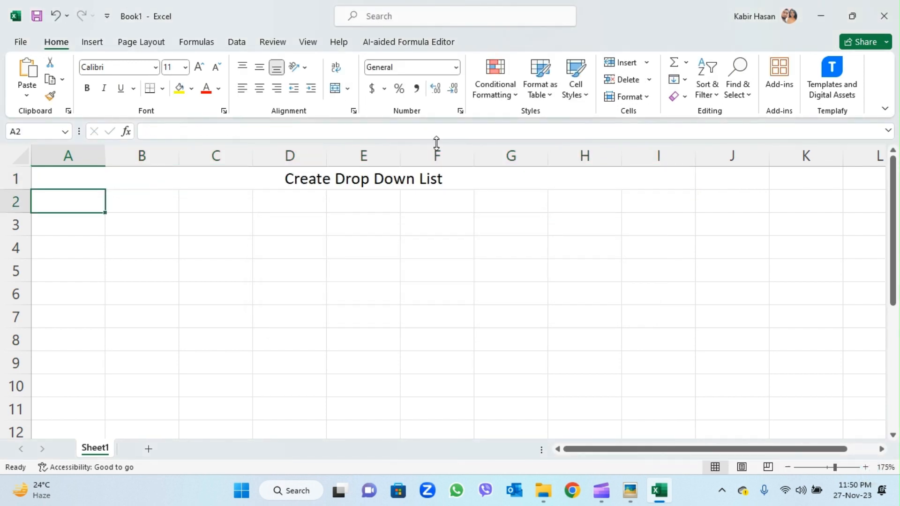
Set the font size of the "Create Drop Down List" title in row 1 to 28
click(368, 181)
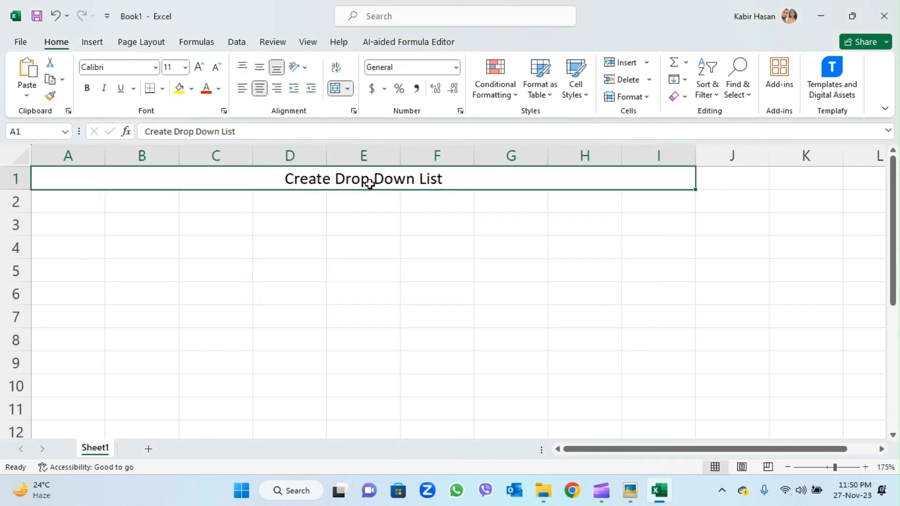
click(185, 68)
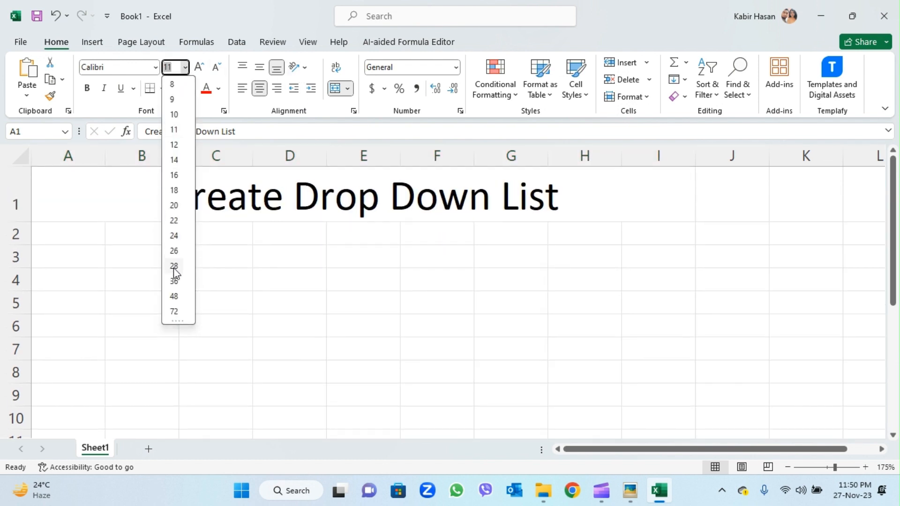
click(175, 266)
click(370, 330)
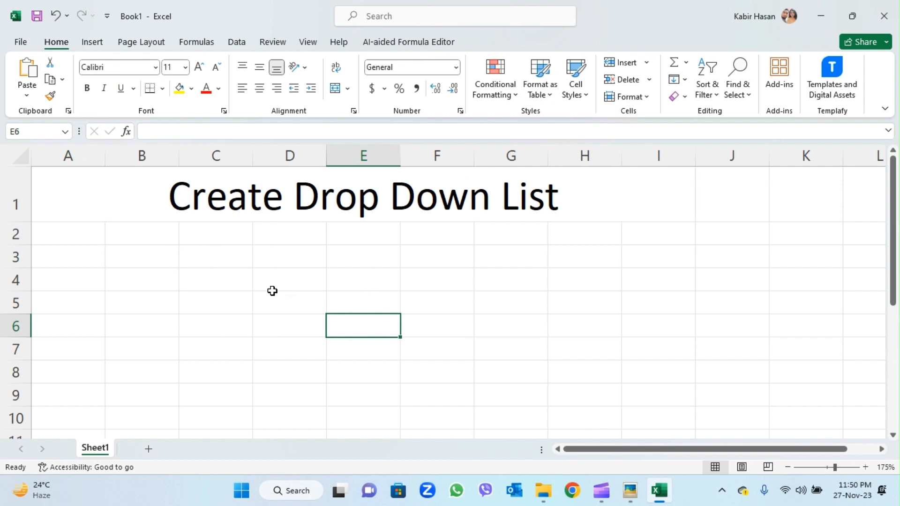
Widen column C by about two thirds of its width
click(262, 273)
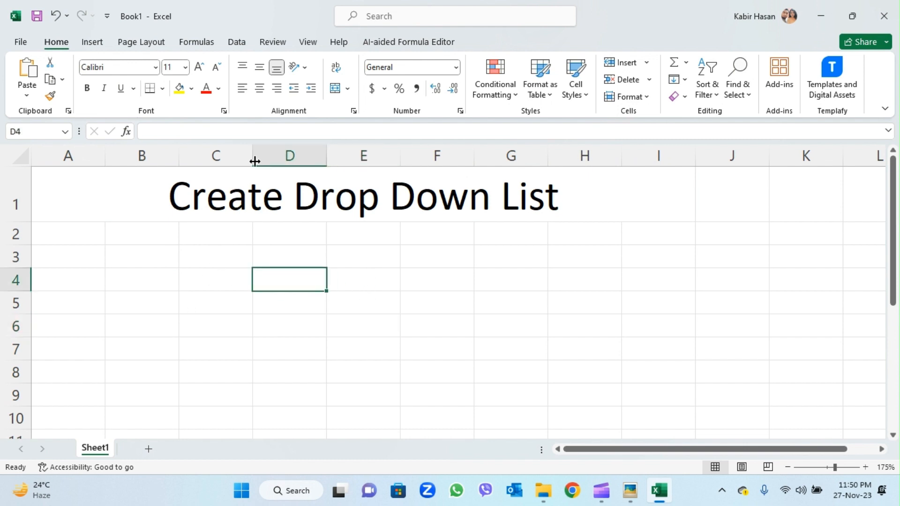
drag(254, 155, 304, 155)
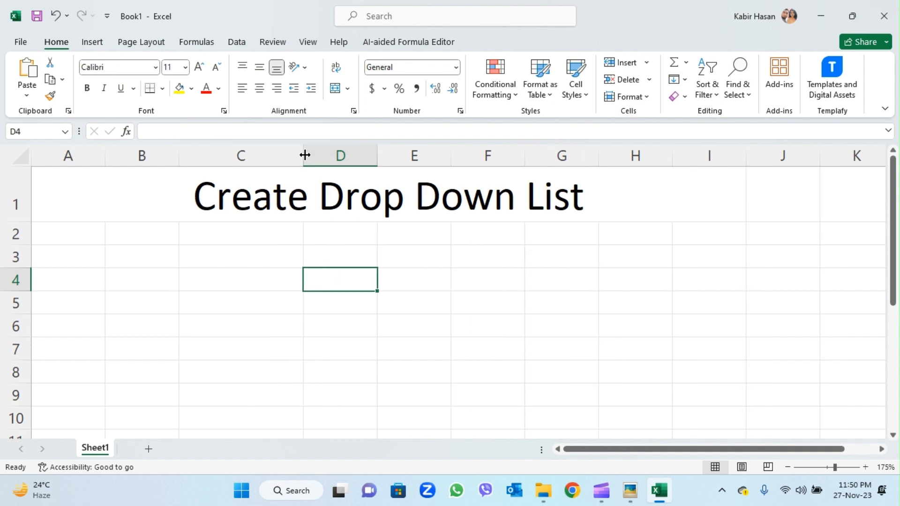
click(265, 279)
click(626, 280)
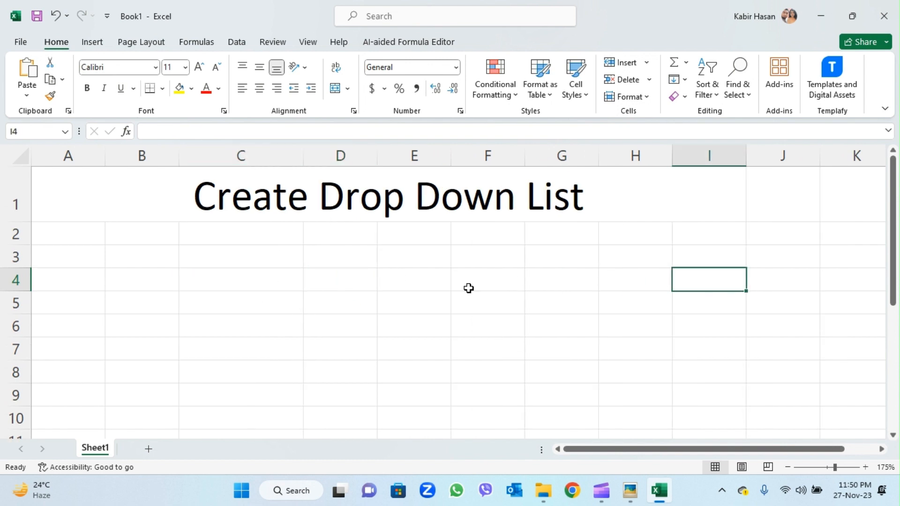
Enter the label "Select Item" in cell C4
click(259, 282)
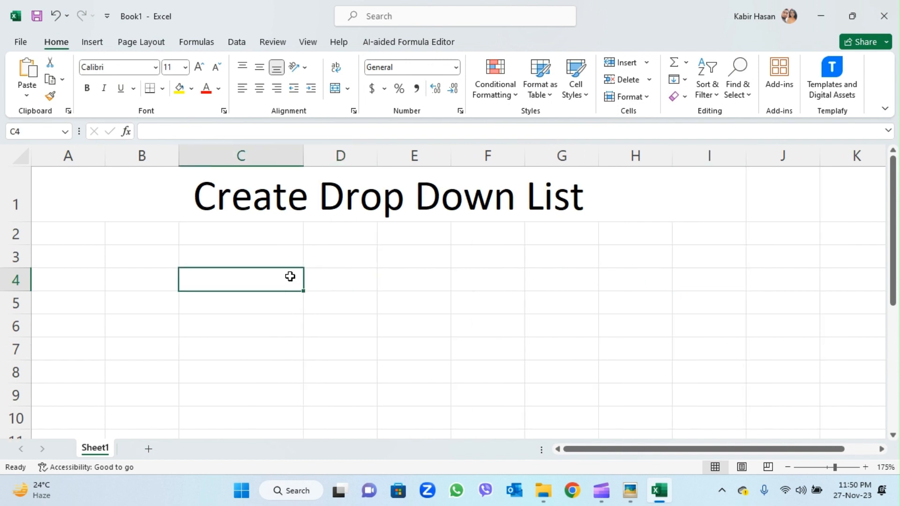
text(Sele)
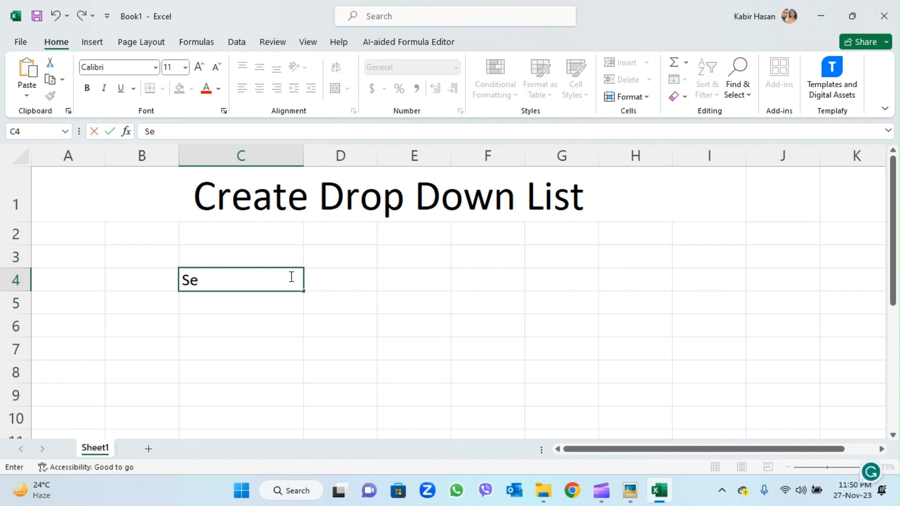
key(BackSpace)
key(BackSpace)
key(BackSpace)
text(elect Item)
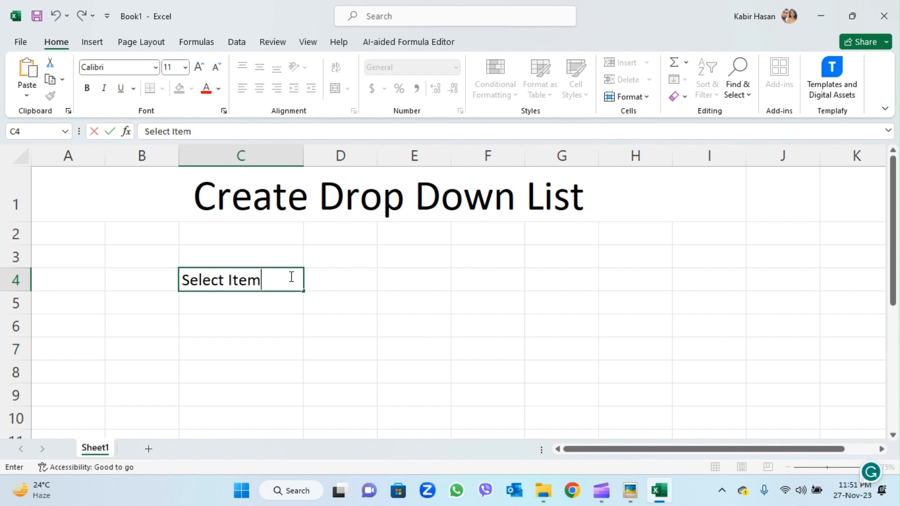
key(Return)
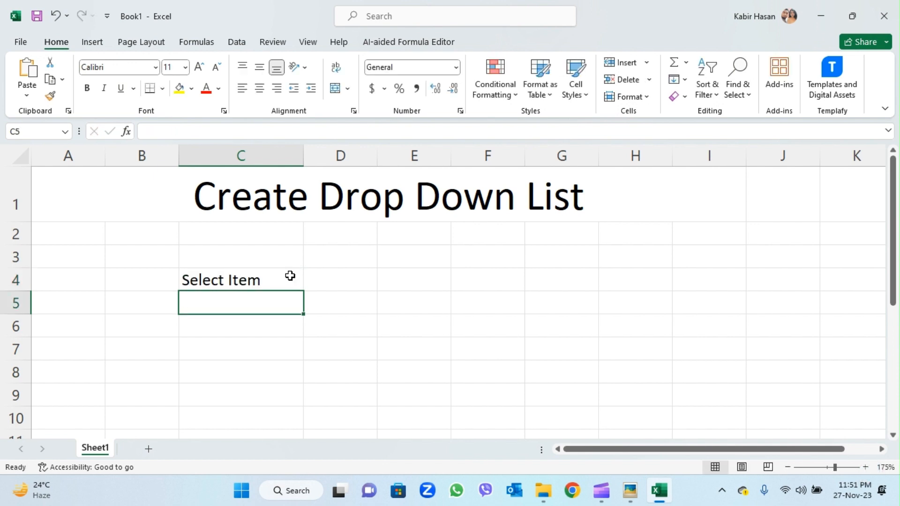
Center the "Select Item" label horizontally in cell C4
click(290, 276)
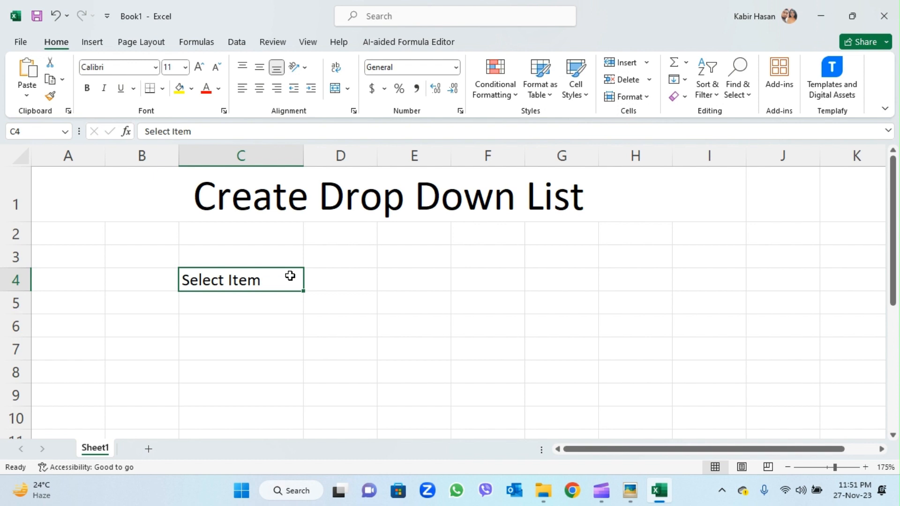
click(260, 89)
click(244, 303)
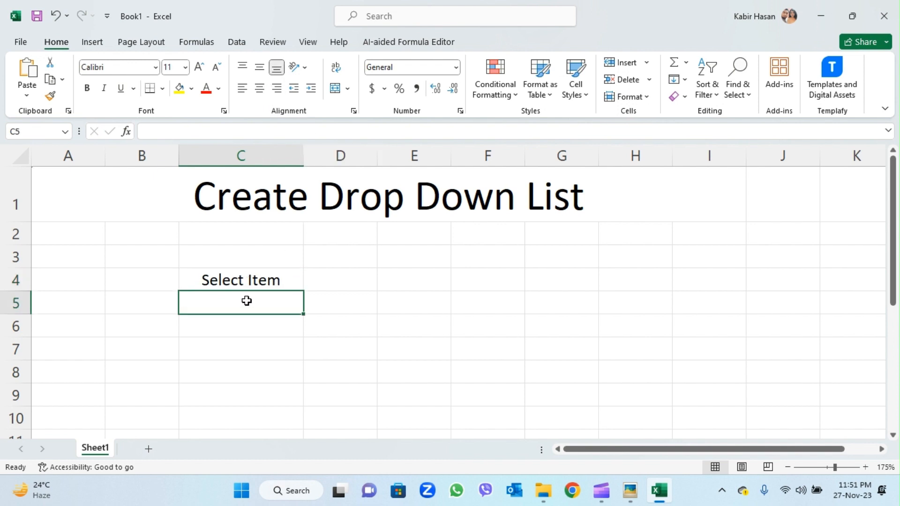
click(347, 306)
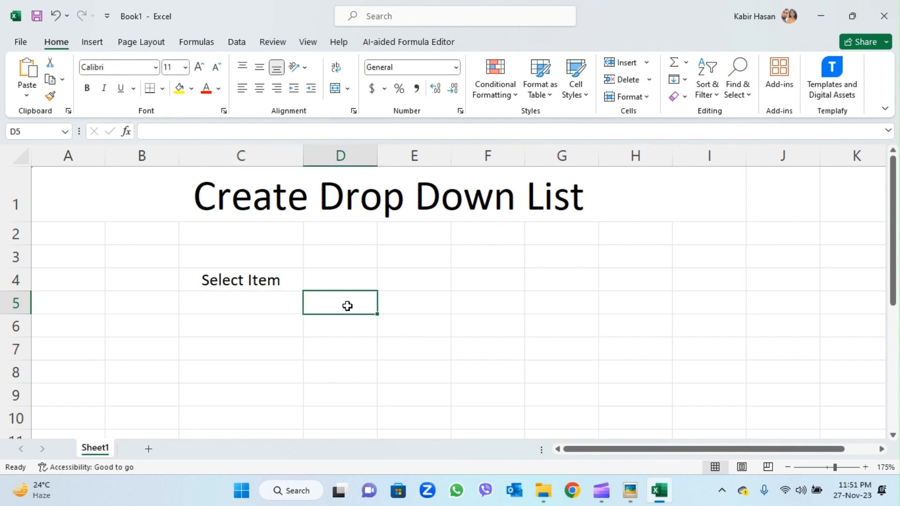
click(267, 302)
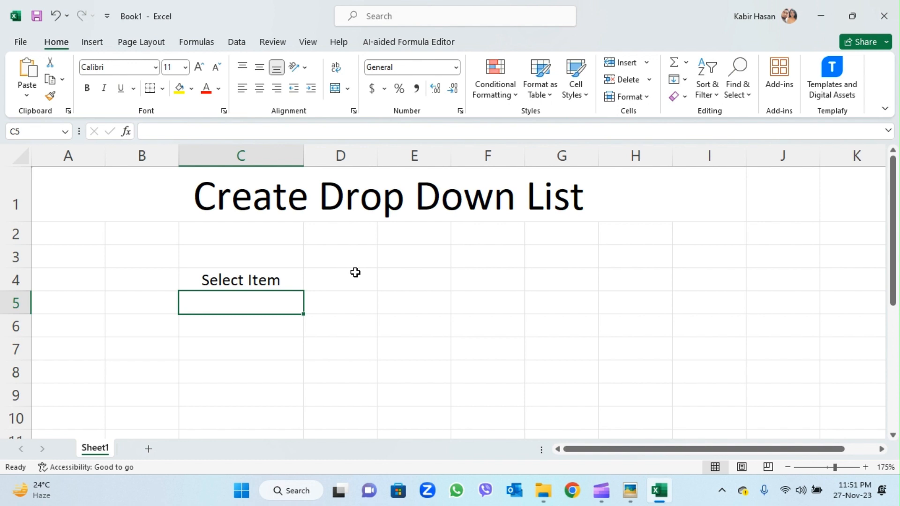
click(259, 327)
click(262, 300)
Widen column H by about a quarter of its width, with cell H4 selected
click(570, 283)
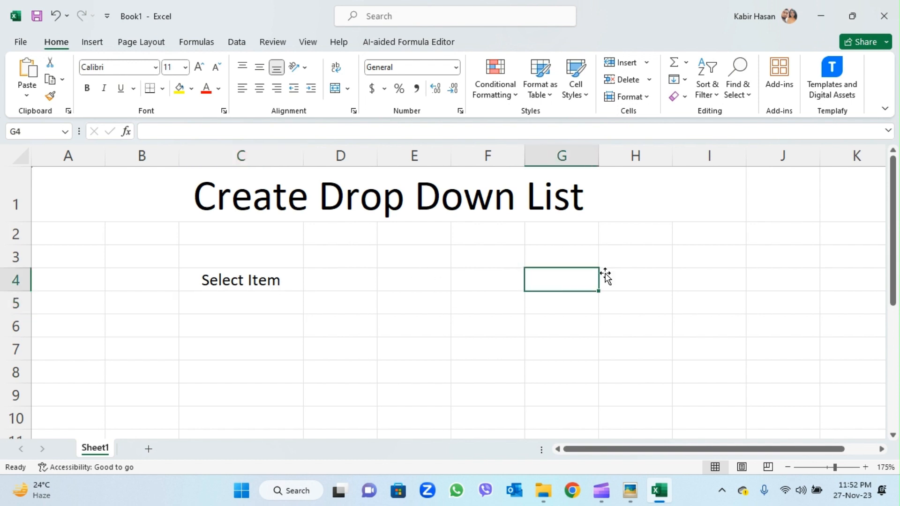
click(641, 280)
click(642, 256)
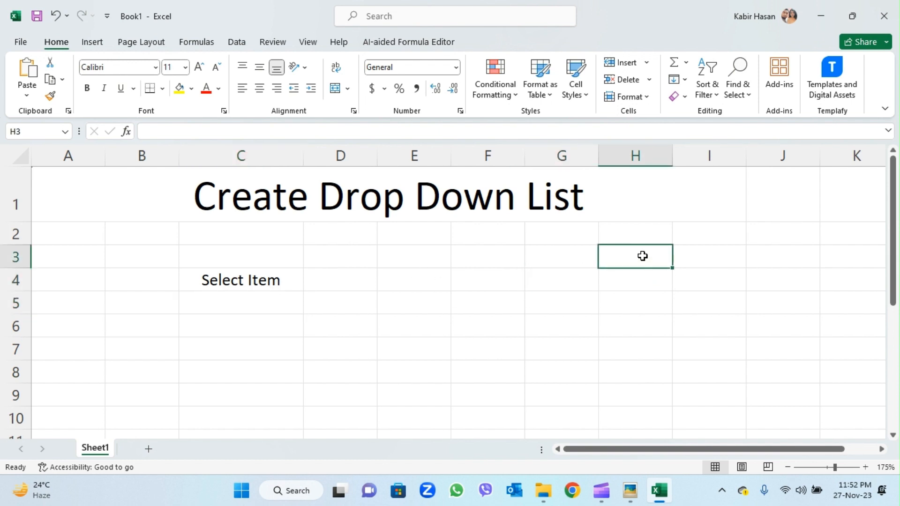
click(634, 280)
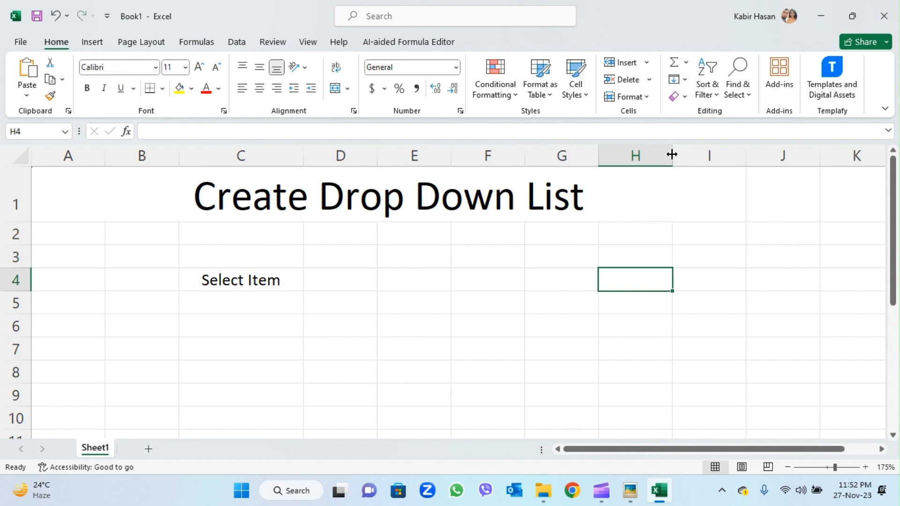
drag(671, 155, 689, 155)
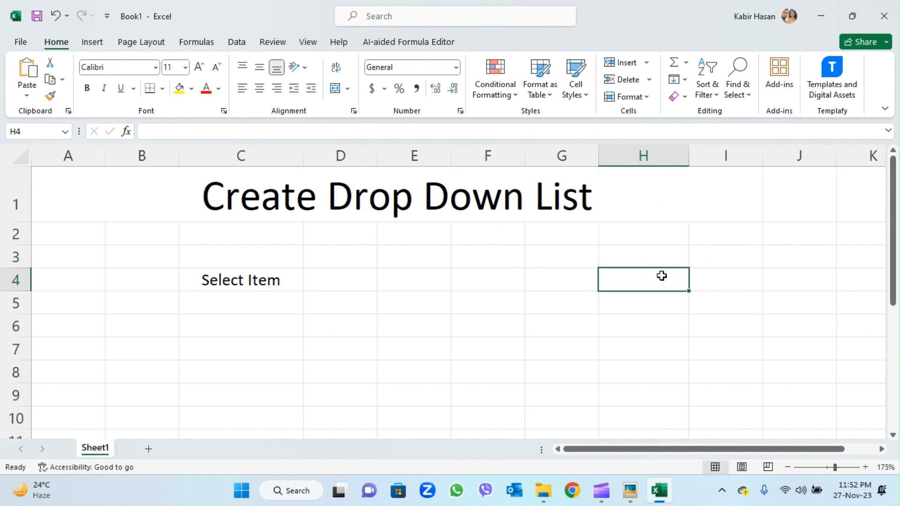
Enter the source items Apple, Samsung, Vivo, Xaomi and Realme in cells H4 through H8, one per cell
text(Ap)
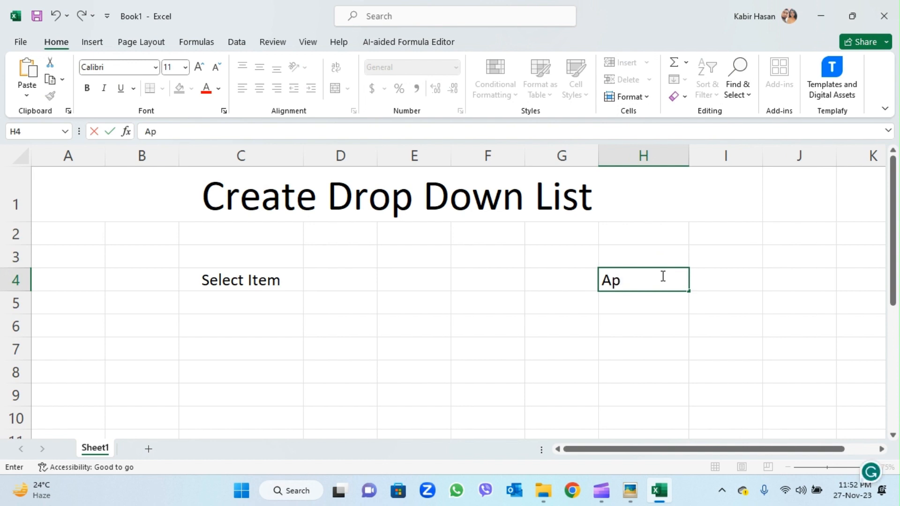
text(ple)
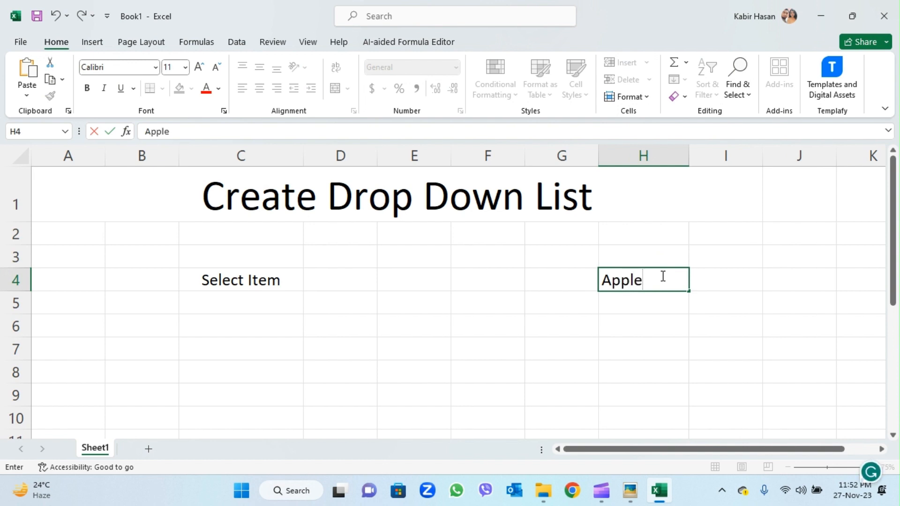
key(Return)
text(Samsung)
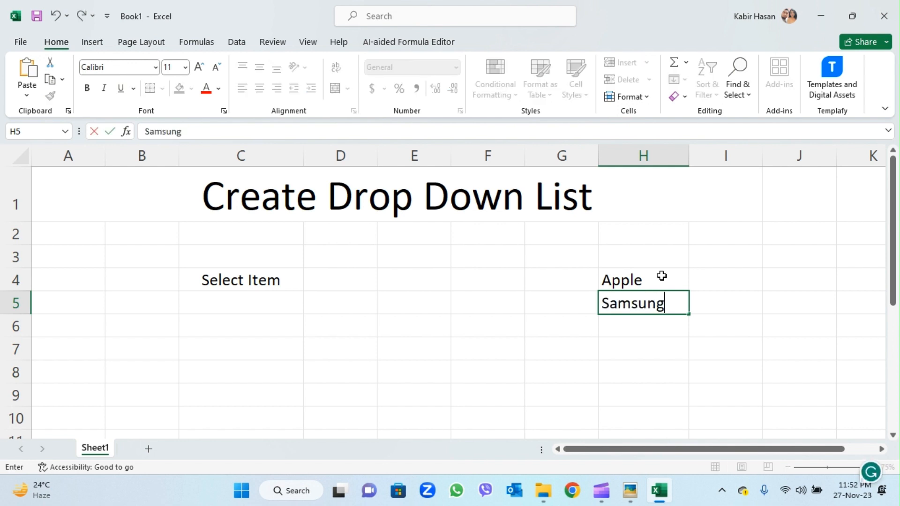
key(Return)
text(Vivo)
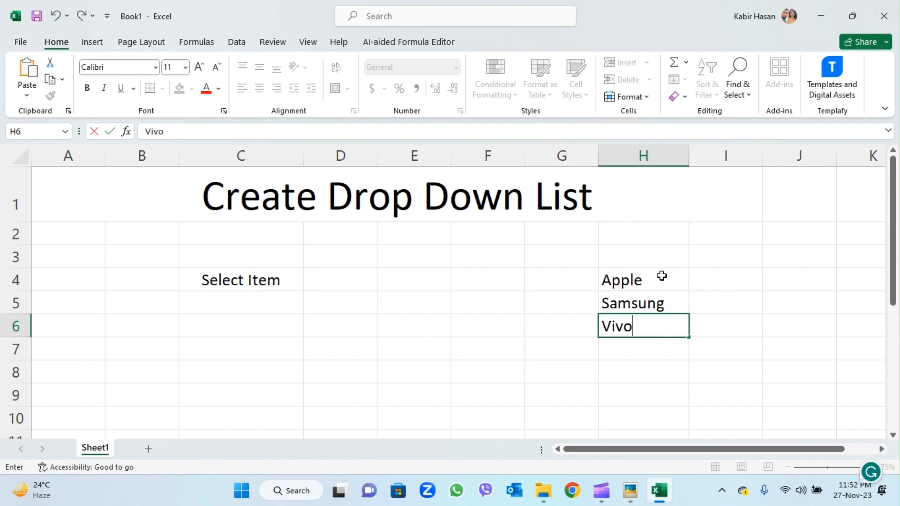
key(Return)
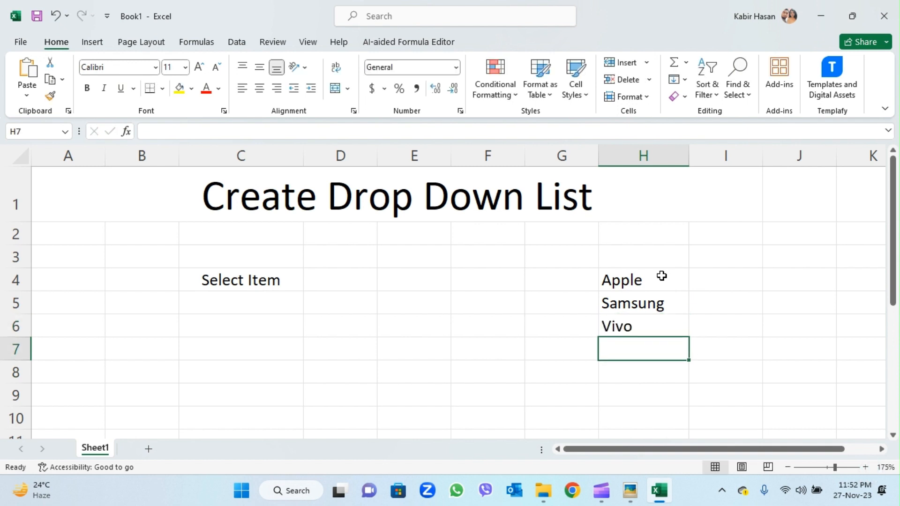
text(Xaomi)
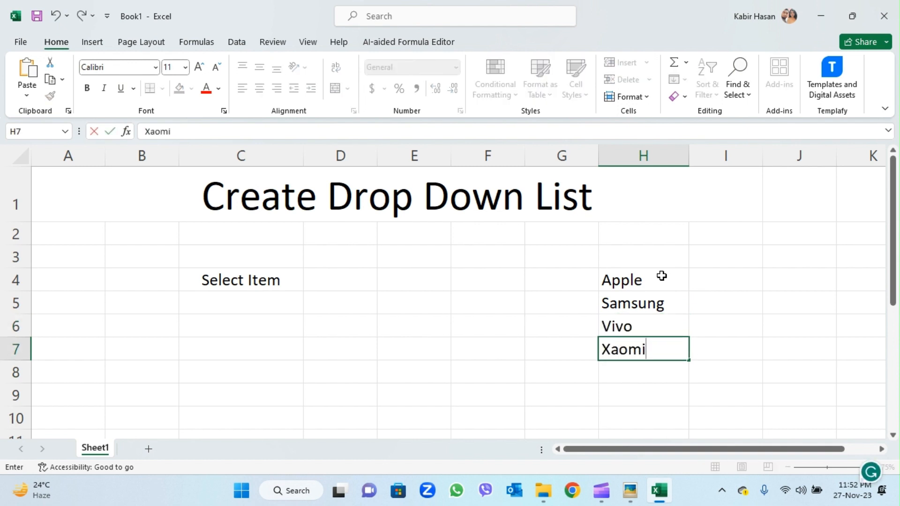
key(Return)
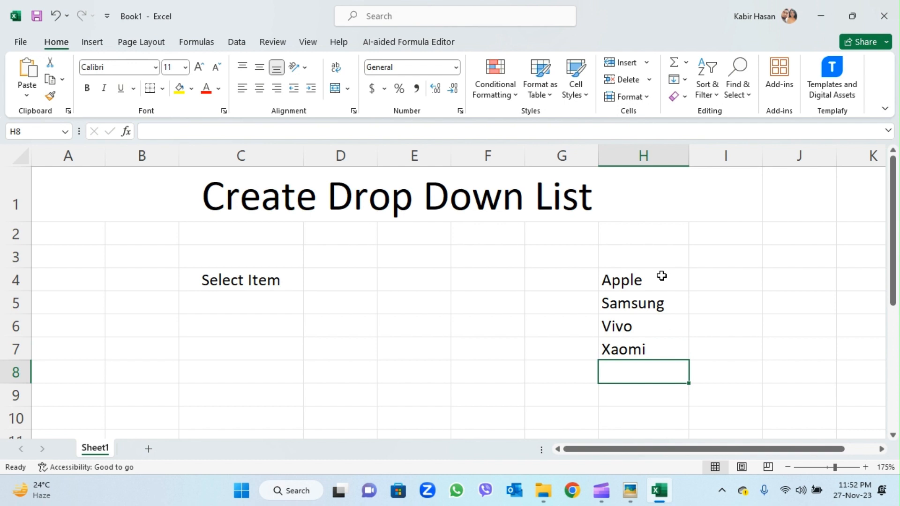
text(Realme)
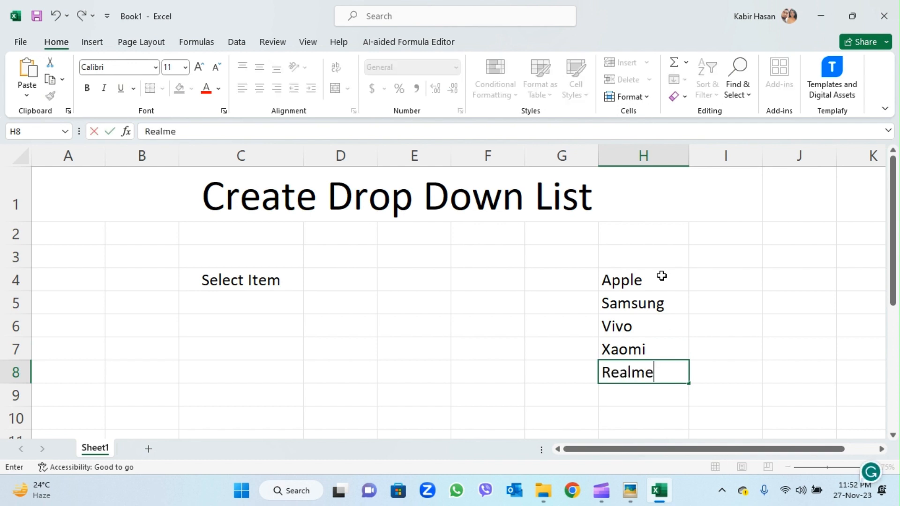
key(Return)
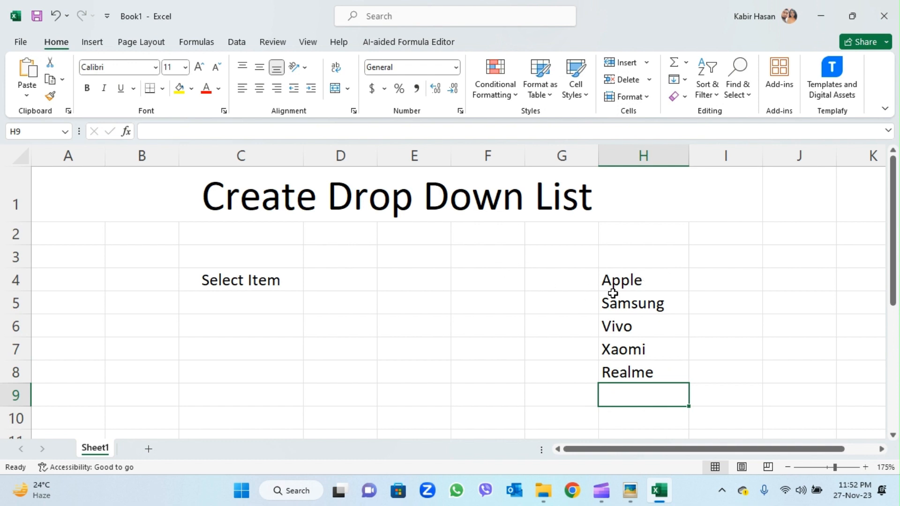
Open data validation for cell C5 and set its allowed values to List
click(256, 306)
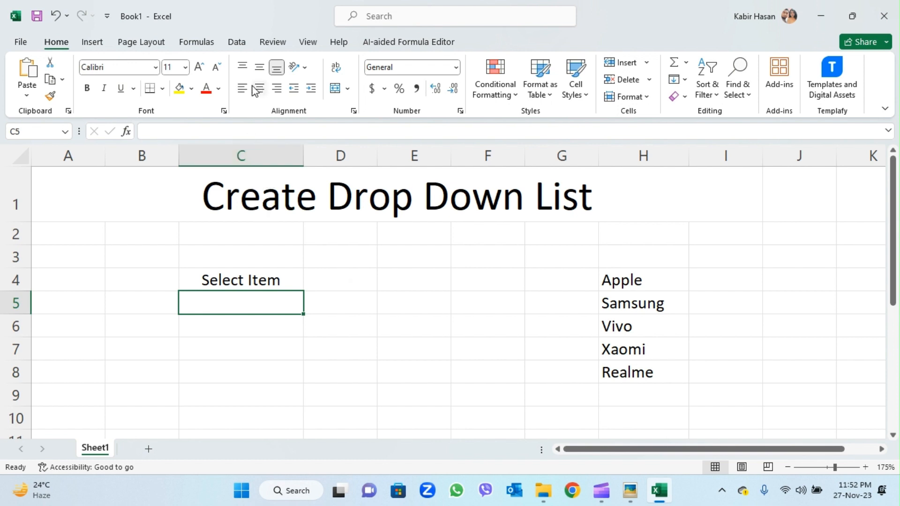
click(237, 43)
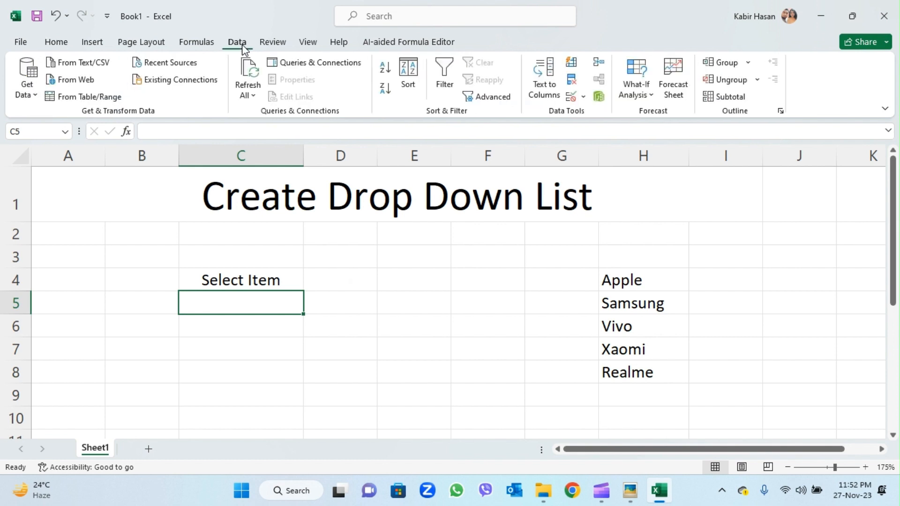
click(261, 328)
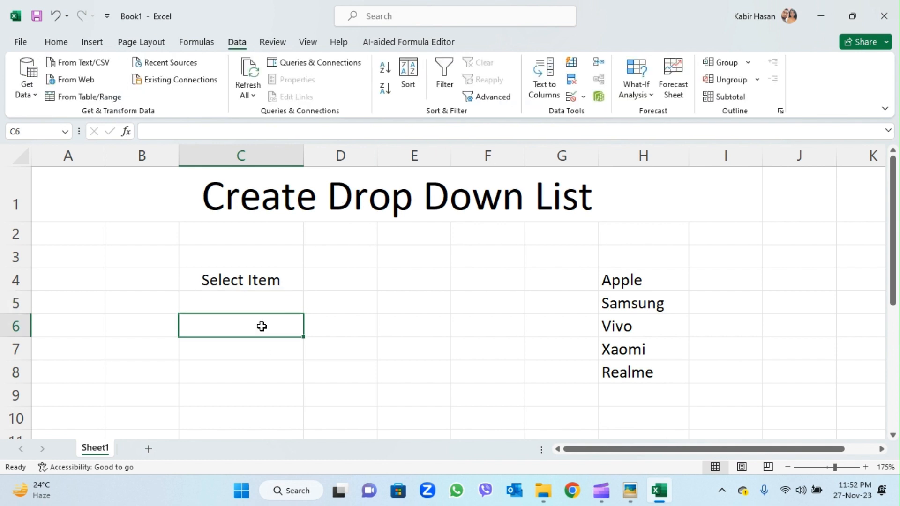
click(258, 301)
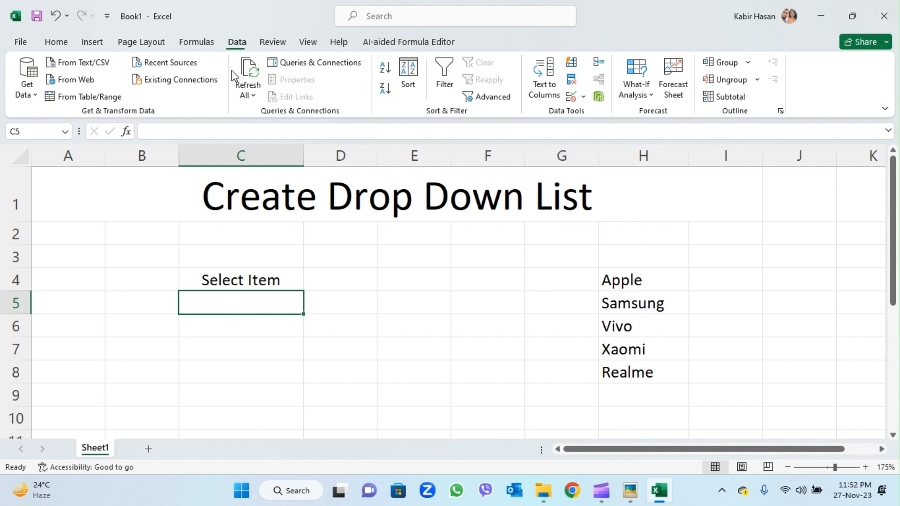
click(585, 97)
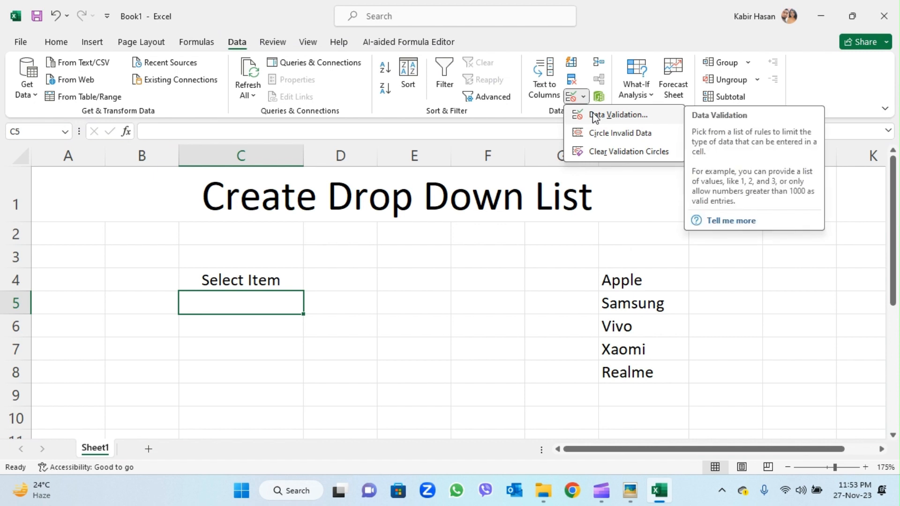
click(594, 115)
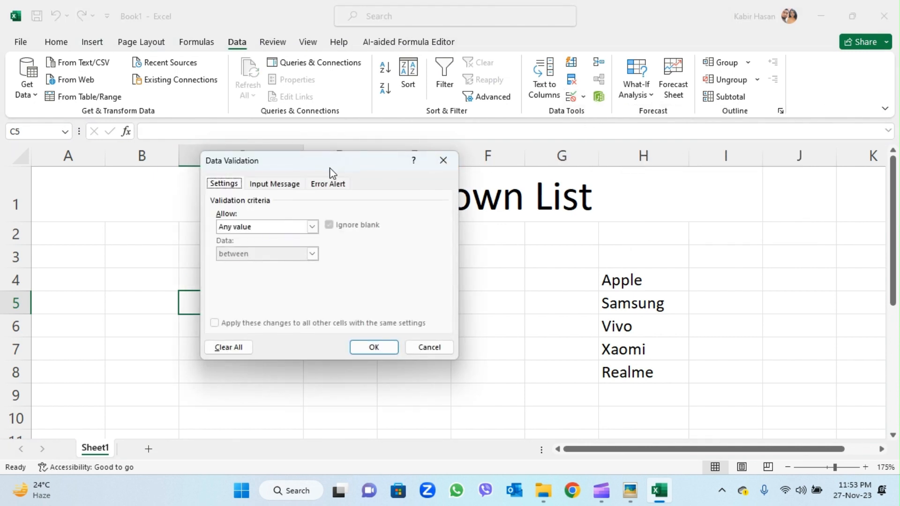
drag(325, 167, 457, 118)
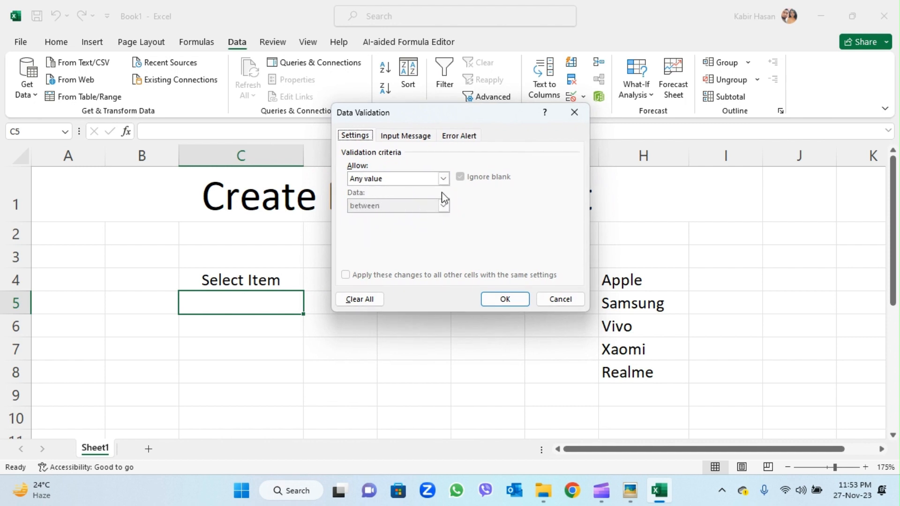
click(443, 180)
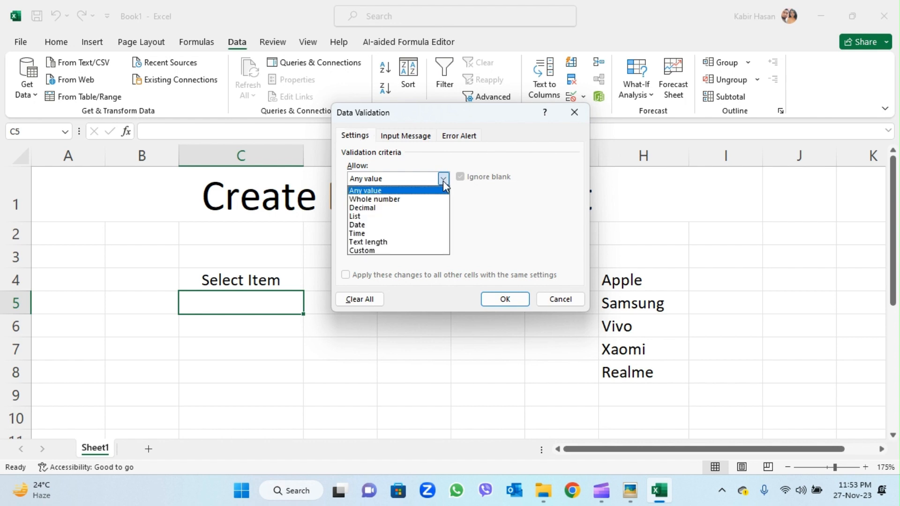
click(393, 217)
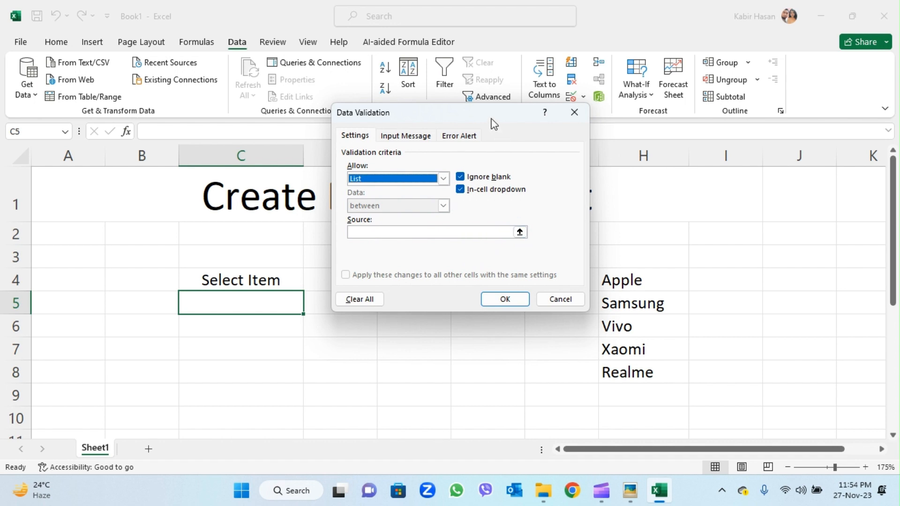
Set cells H4 through H8 as the list source for cell C5 and apply the validation
drag(493, 123, 419, 118)
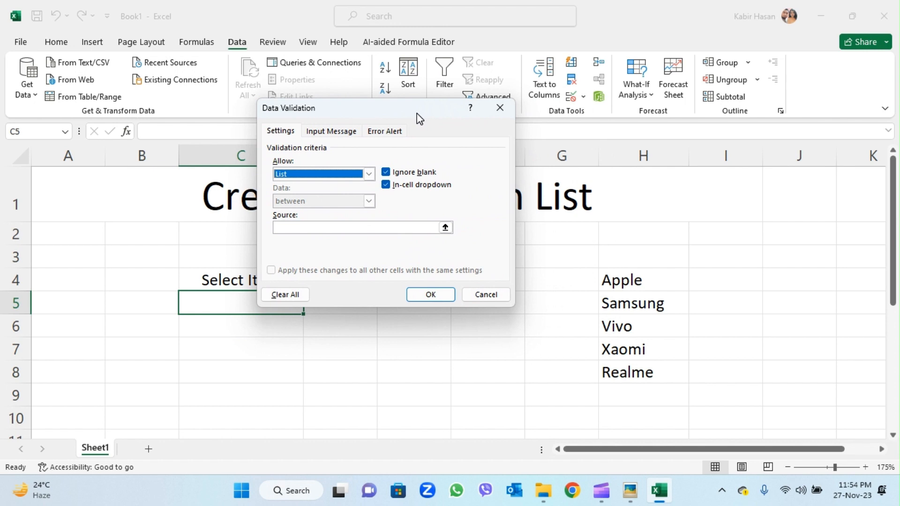
click(445, 228)
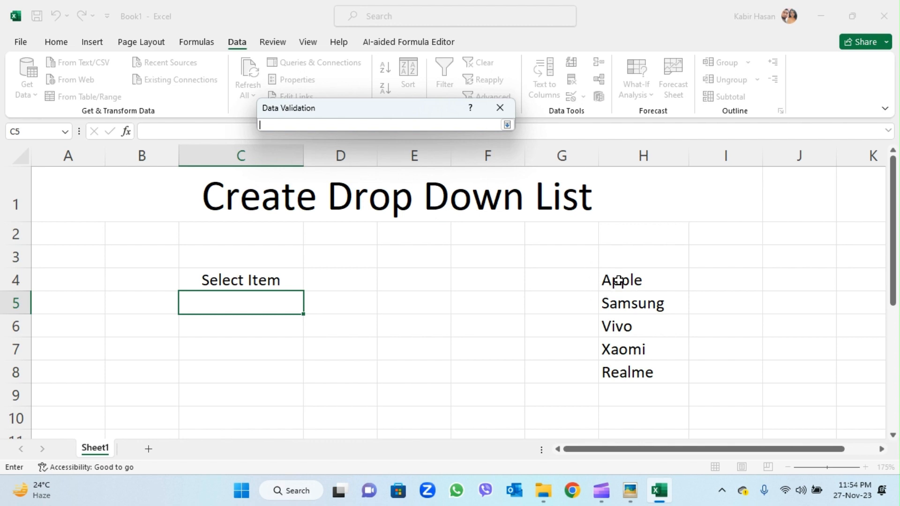
drag(618, 281, 622, 372)
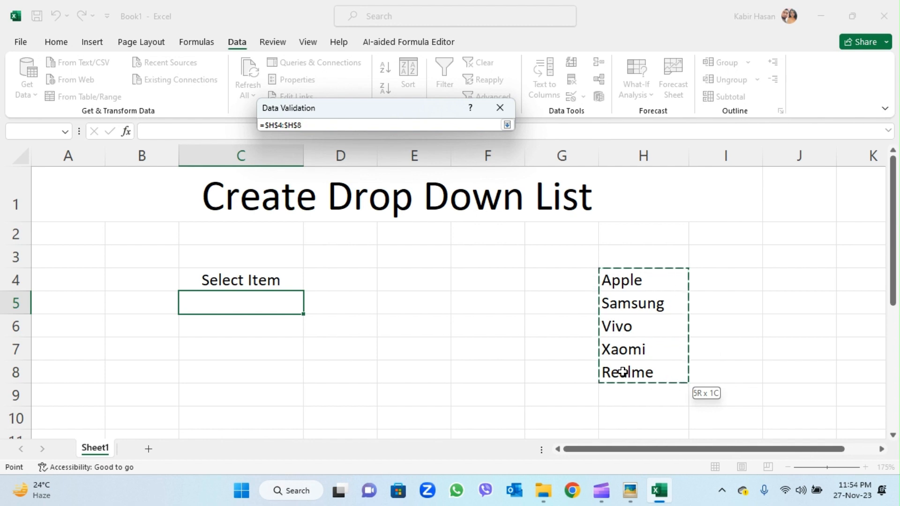
drag(623, 372, 623, 372)
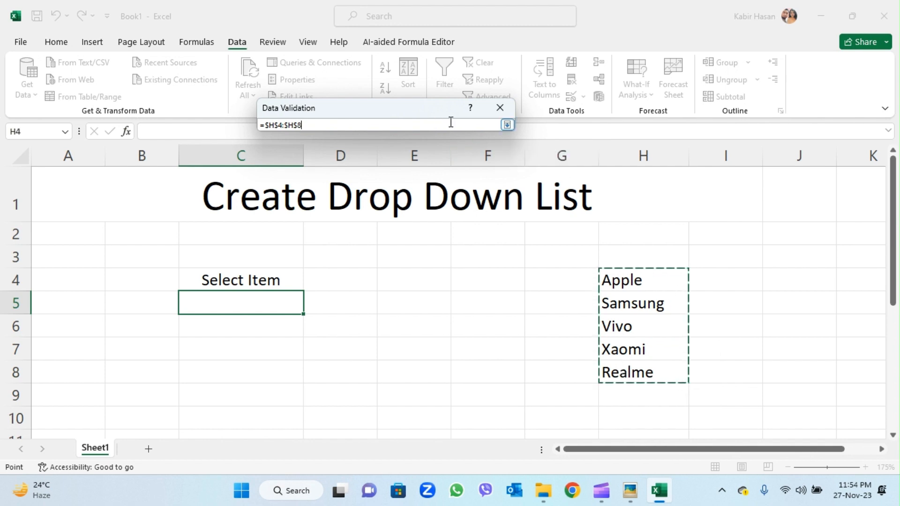
click(507, 125)
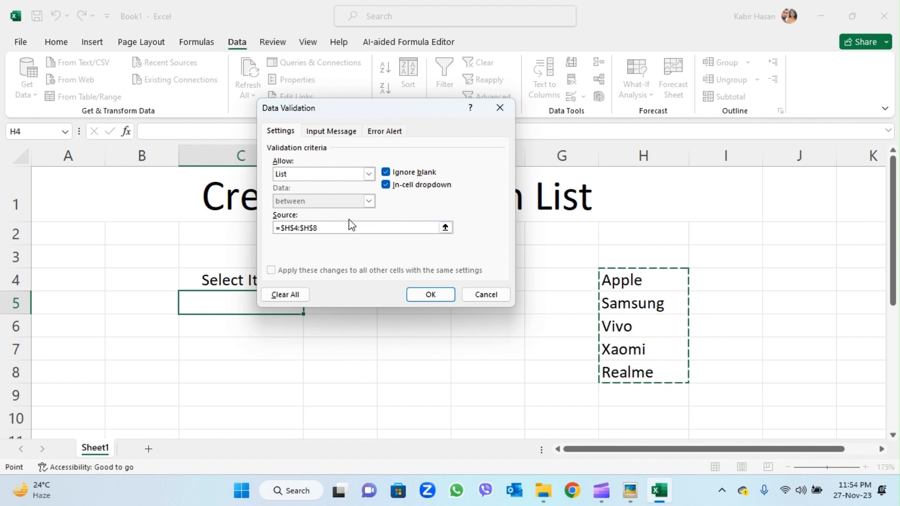
click(430, 295)
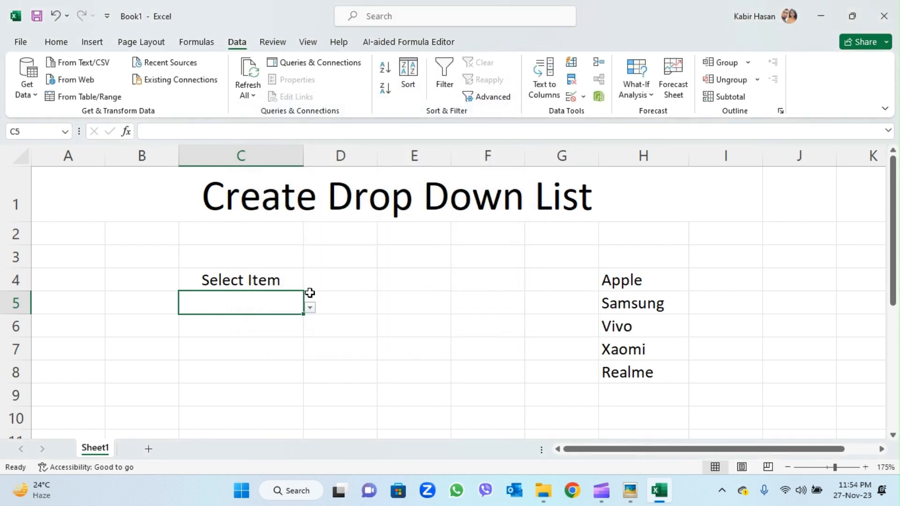
Examine the items offered by the drop-down list in cell C5 without choosing one
click(244, 326)
click(244, 347)
click(250, 325)
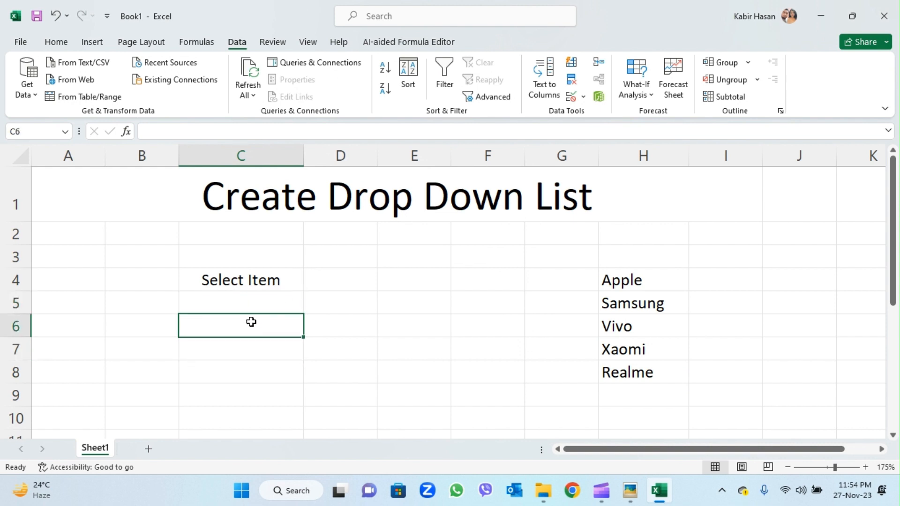
click(254, 303)
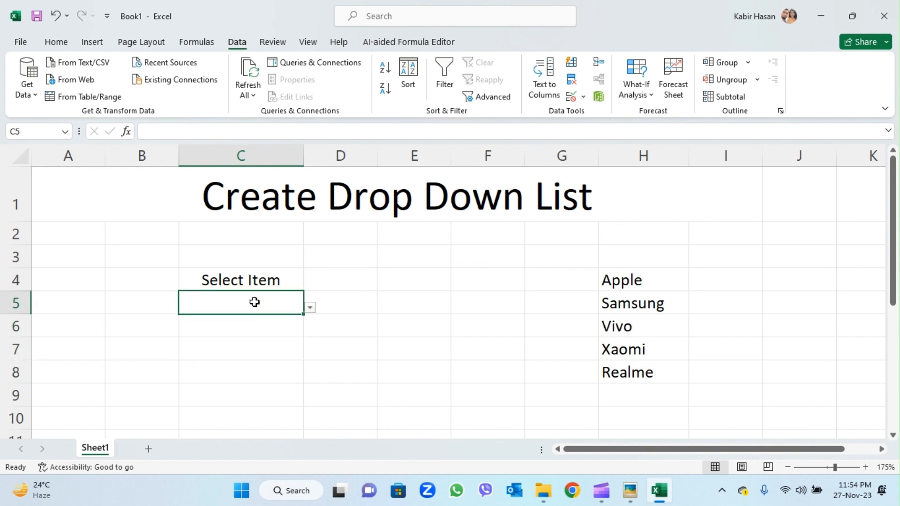
click(311, 310)
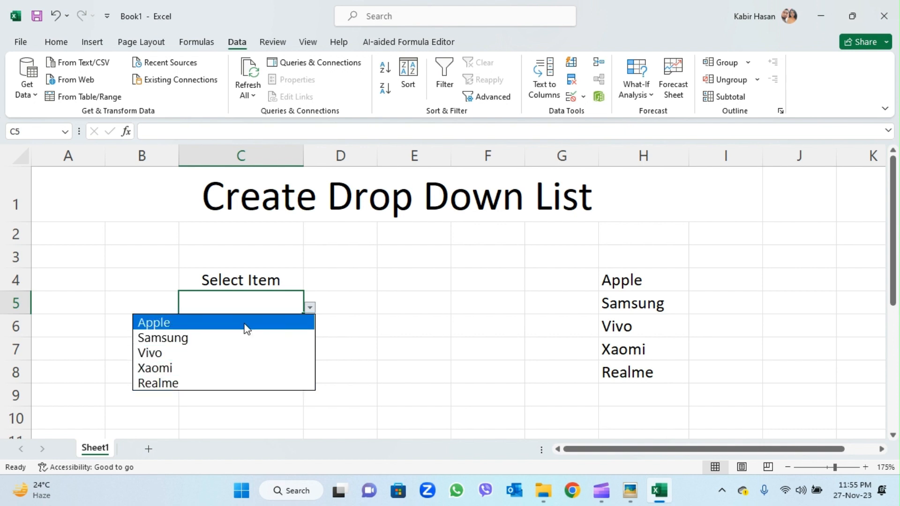
click(415, 326)
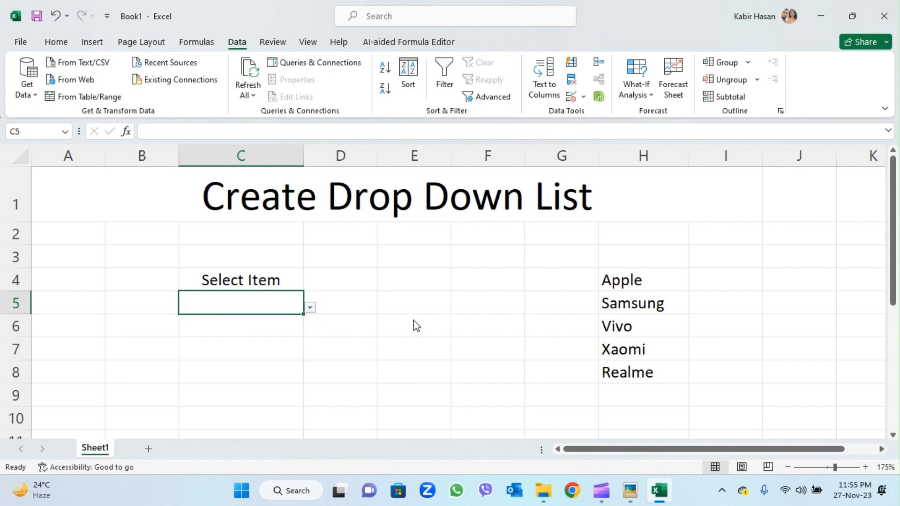
Compare cell C5 with cells C6 and C7 to see which of them offer the drop-down list
click(274, 329)
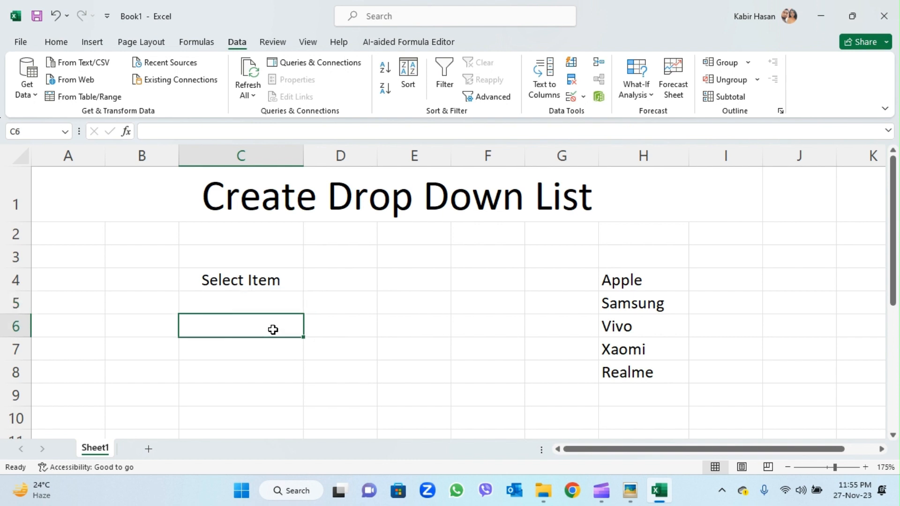
click(270, 304)
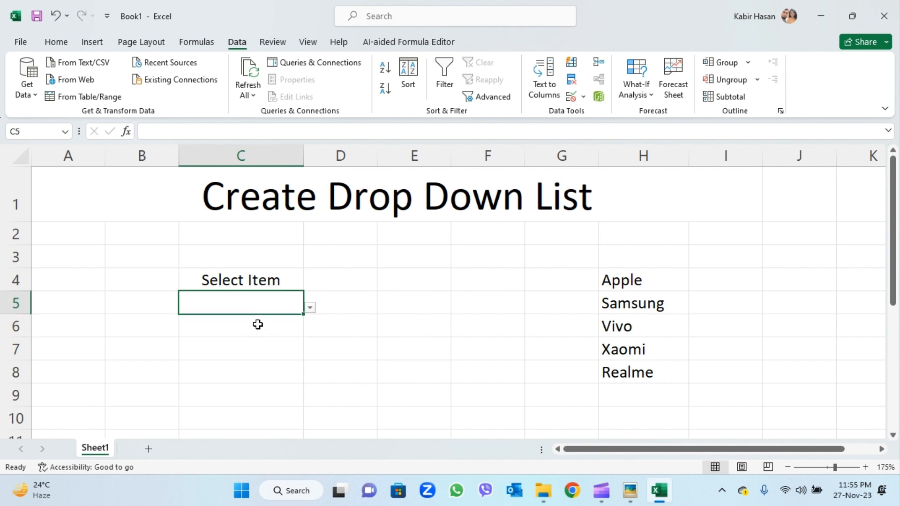
click(258, 323)
click(258, 352)
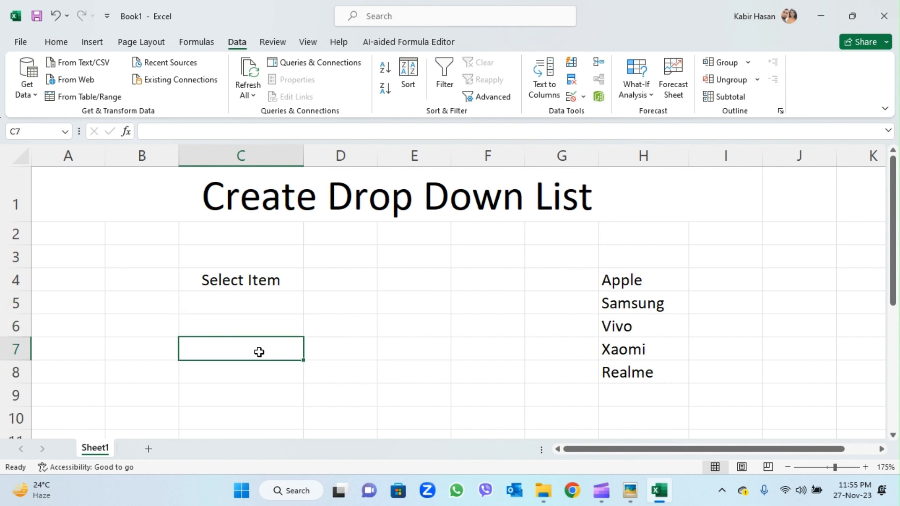
click(259, 326)
click(267, 302)
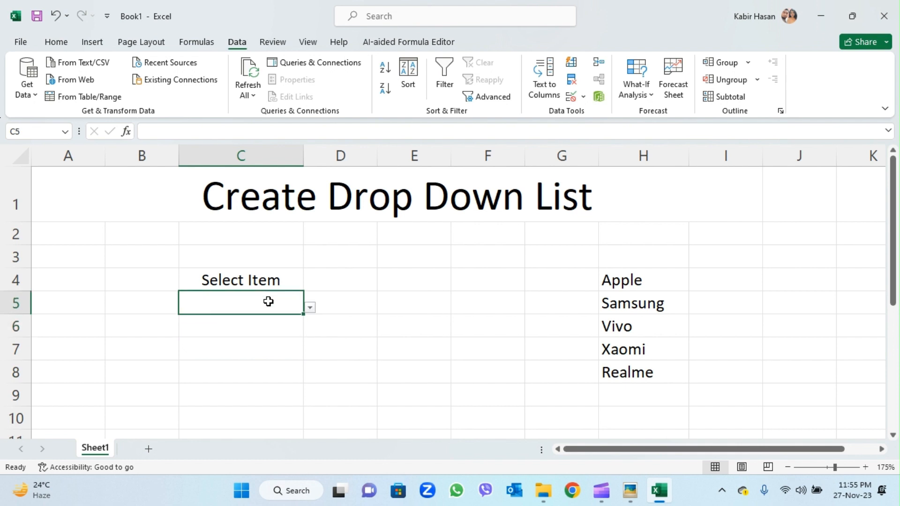
click(264, 328)
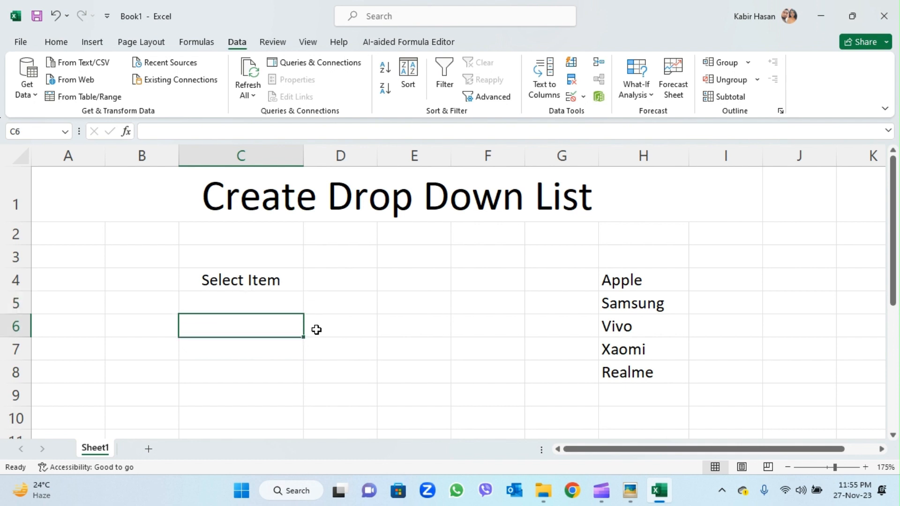
click(283, 299)
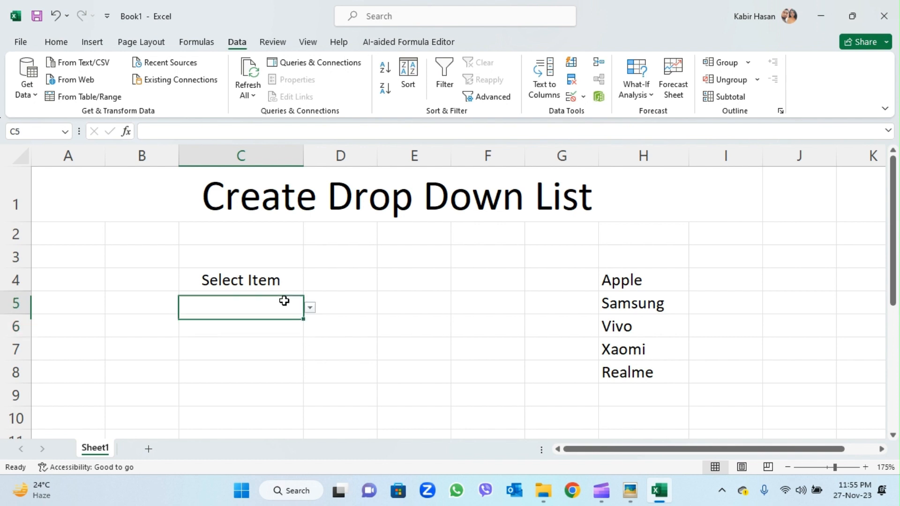
click(272, 318)
Apply all borders to cells C4 through C10
click(271, 284)
drag(271, 284, 268, 424)
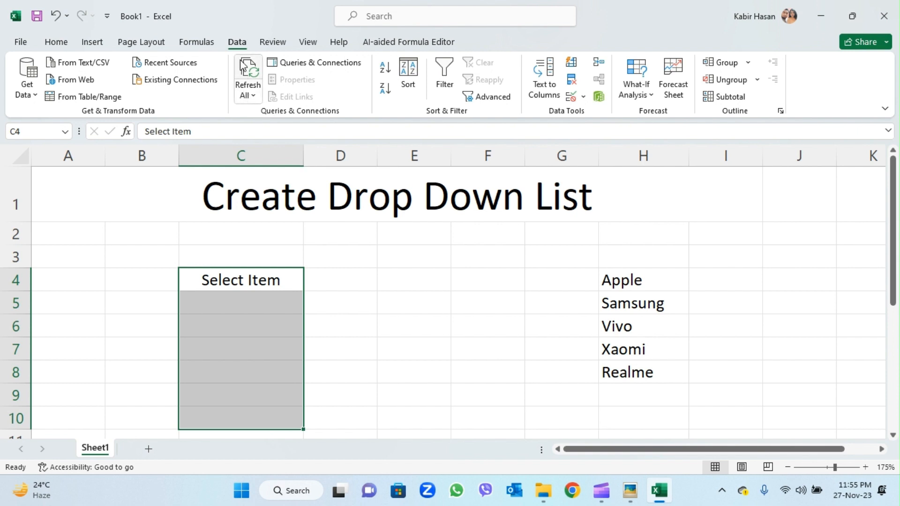
click(66, 46)
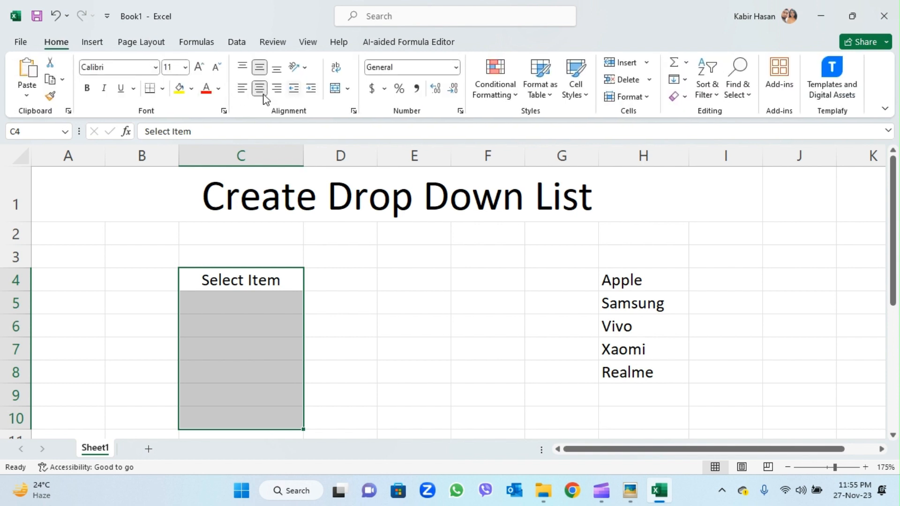
click(163, 89)
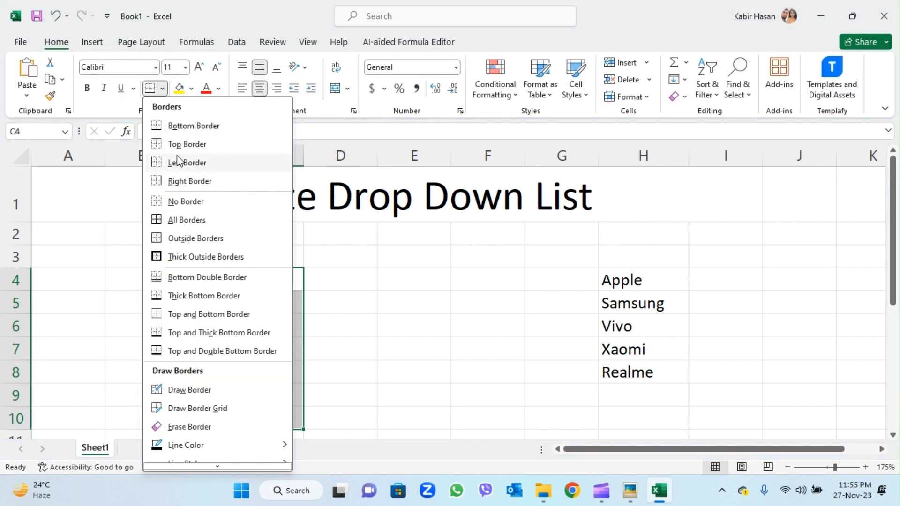
click(182, 220)
click(364, 316)
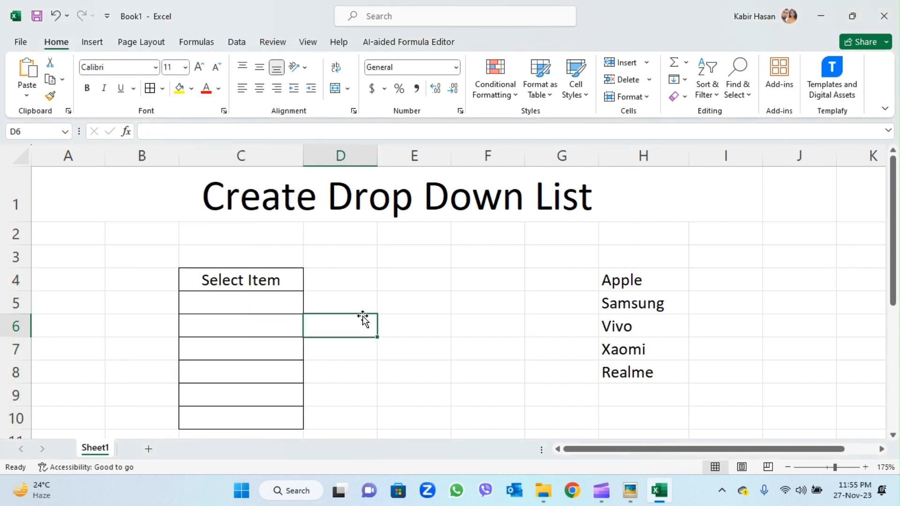
Check each bordered cell from C5 through C10 for a drop-down arrow
click(263, 297)
click(280, 325)
click(272, 350)
click(271, 367)
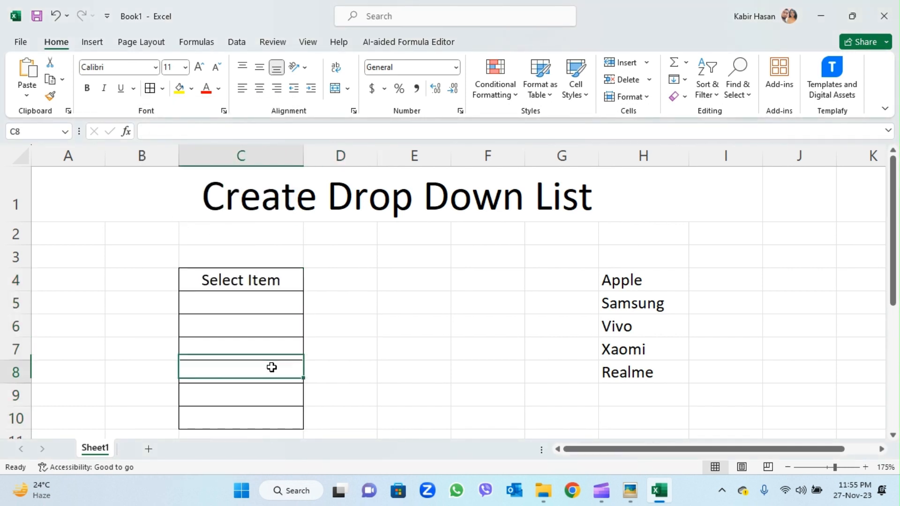
click(270, 393)
click(271, 412)
click(274, 370)
click(275, 350)
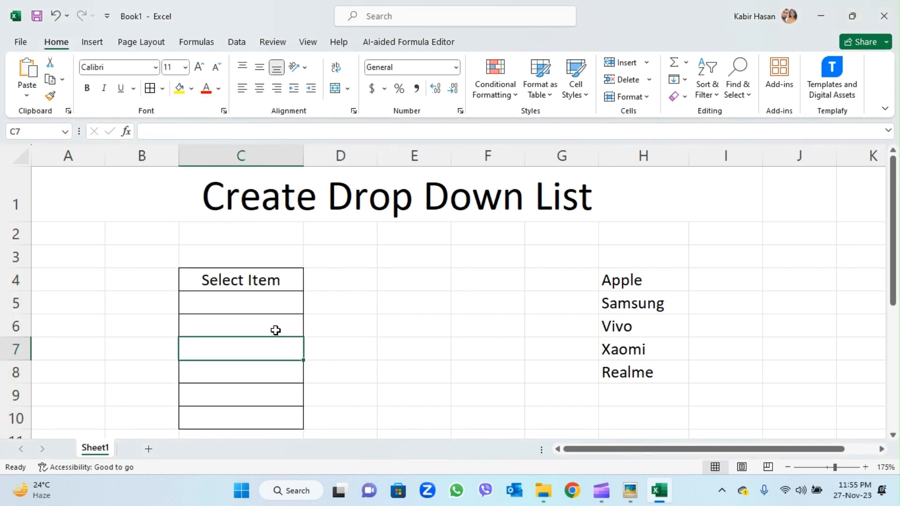
click(276, 327)
click(281, 307)
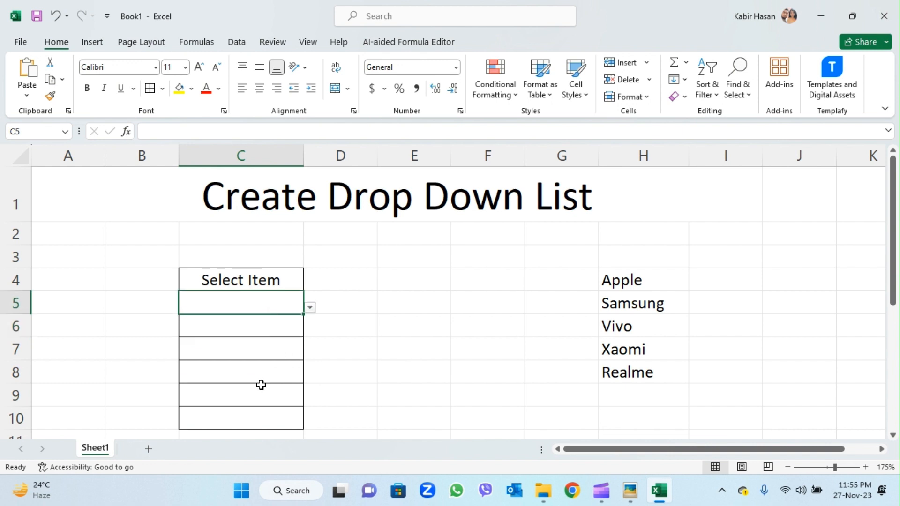
click(267, 325)
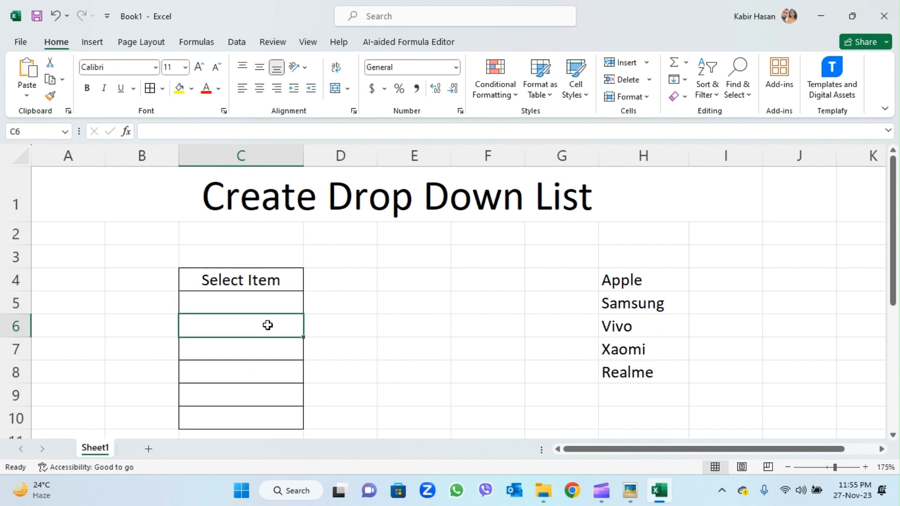
click(257, 355)
click(257, 378)
click(254, 399)
click(257, 412)
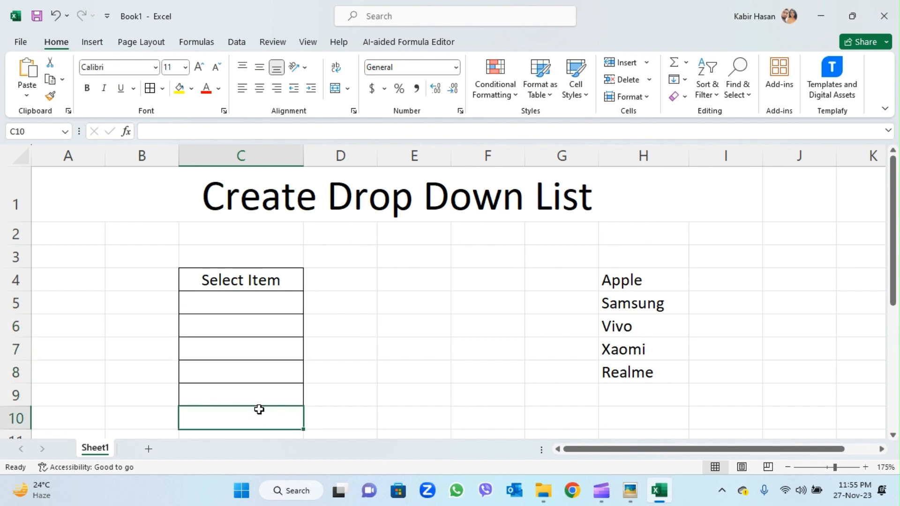
click(262, 396)
click(271, 346)
click(277, 305)
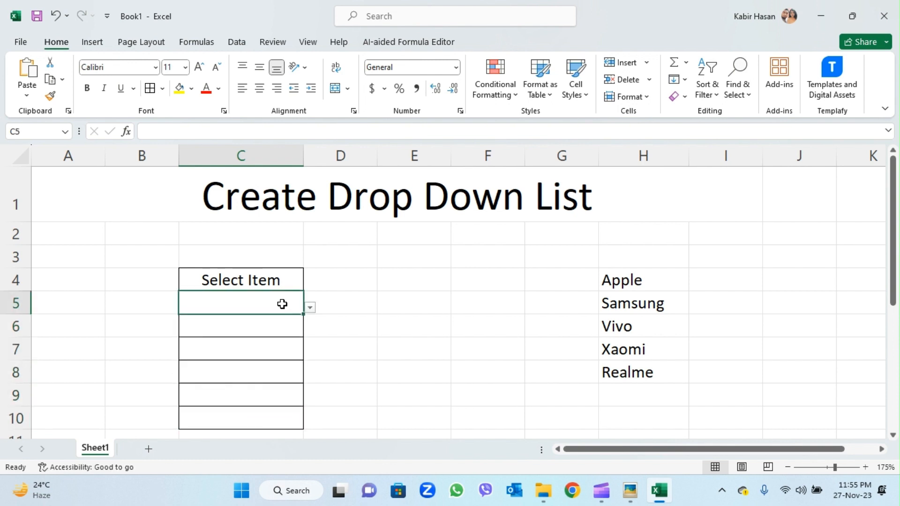
Copy the drop-down list from cell C5 down through C10 and check that the cells below C5 offer it
drag(281, 304, 282, 411)
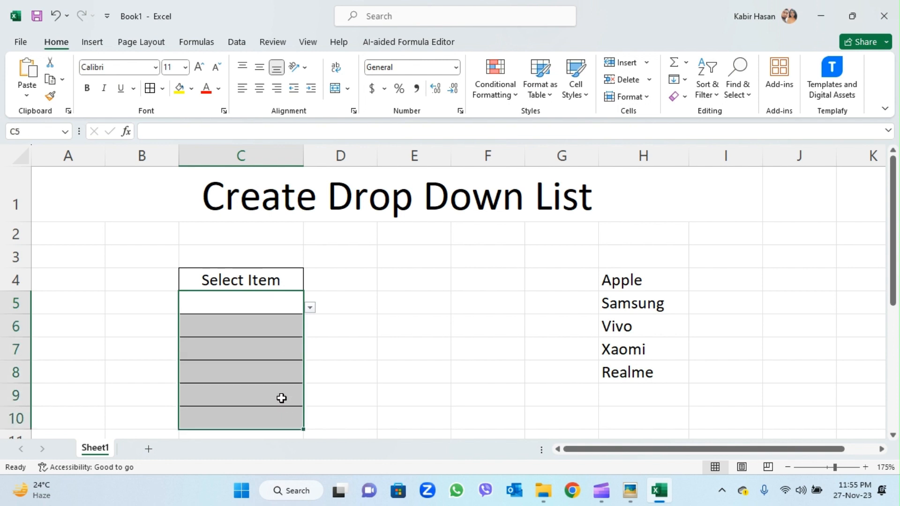
click(288, 324)
click(277, 354)
click(275, 372)
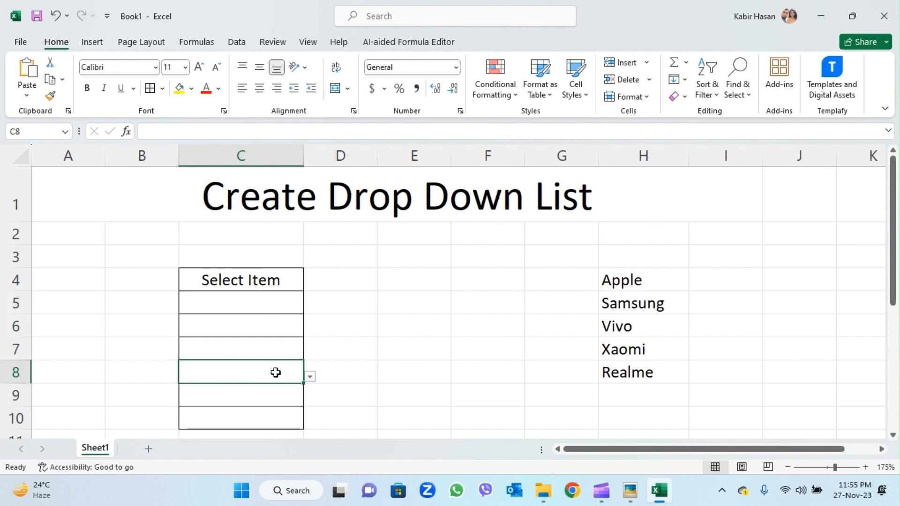
click(273, 394)
click(272, 414)
Choose Xaomi in cell C9 and Samsung in cell C7 from their drop-down lists
key(Up)
click(310, 399)
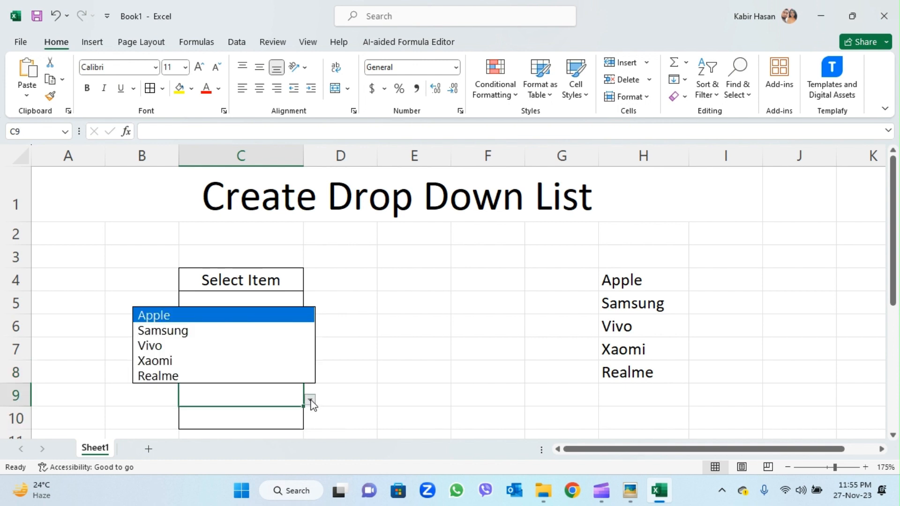
click(309, 399)
click(309, 402)
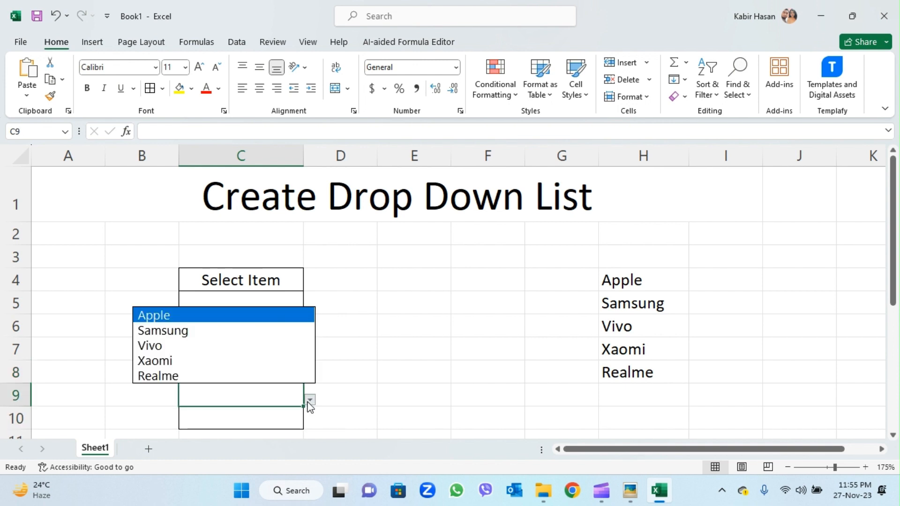
click(247, 364)
click(270, 351)
click(310, 358)
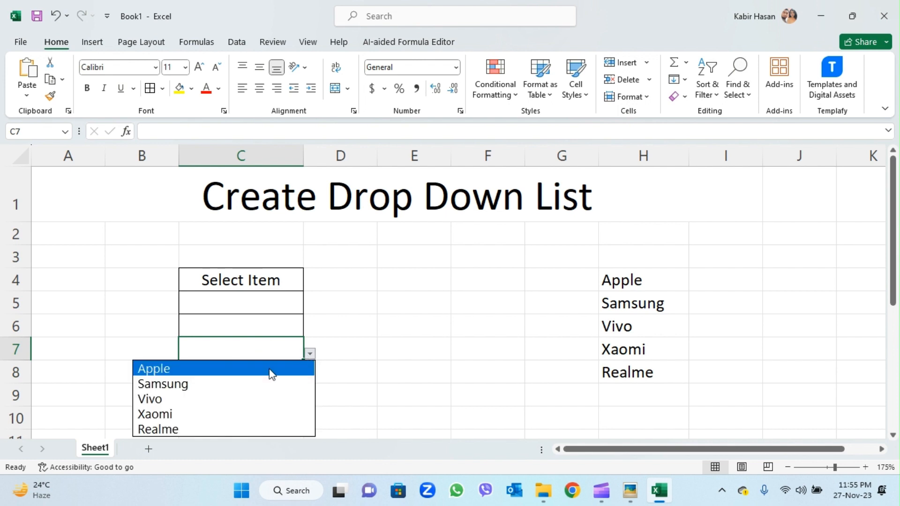
click(251, 387)
Choose Xaomi in cell C6 and Realme in cell C5 from their drop-down lists
click(262, 321)
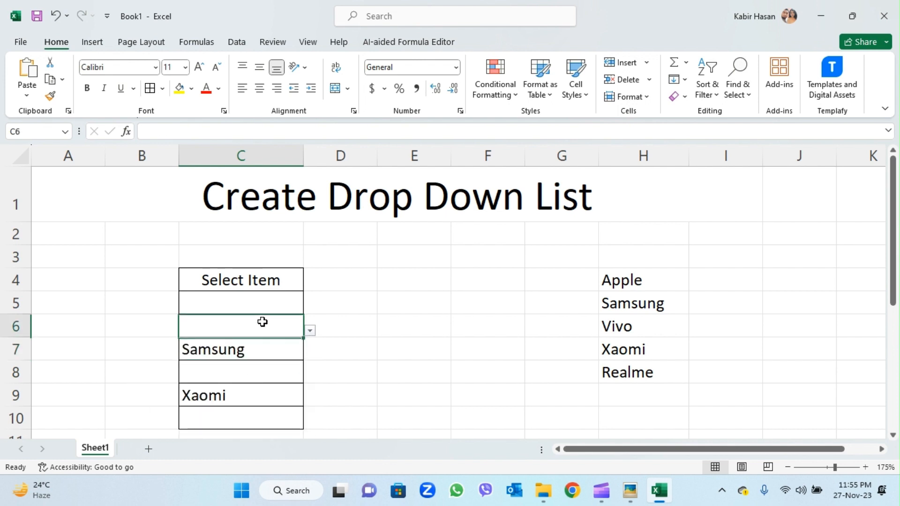
click(310, 331)
click(233, 392)
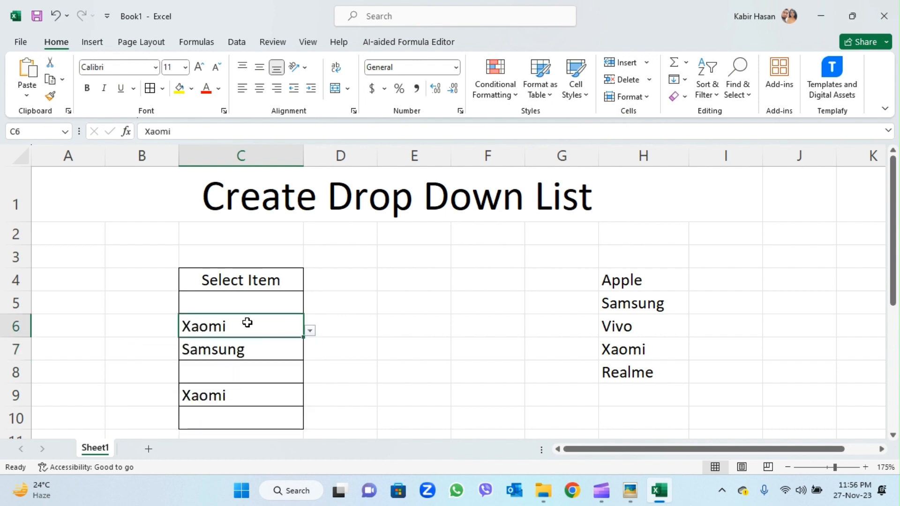
click(259, 308)
click(310, 307)
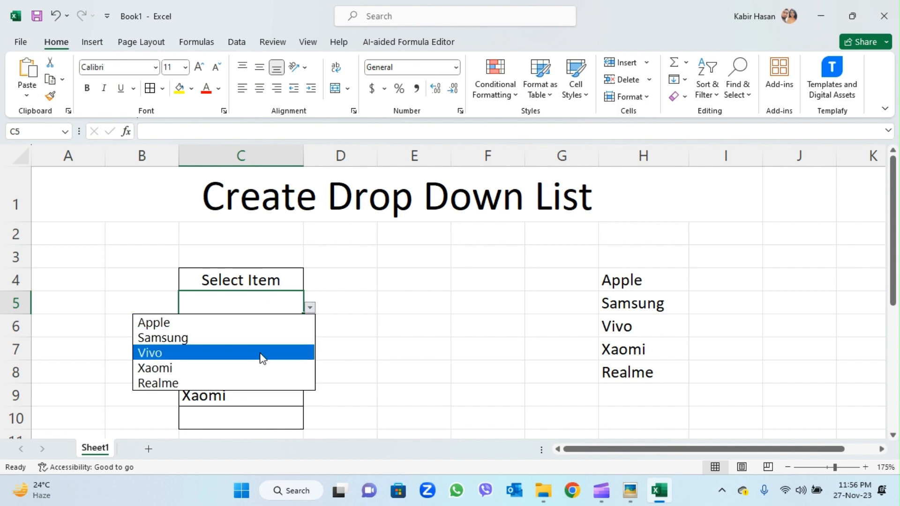
click(244, 383)
click(294, 336)
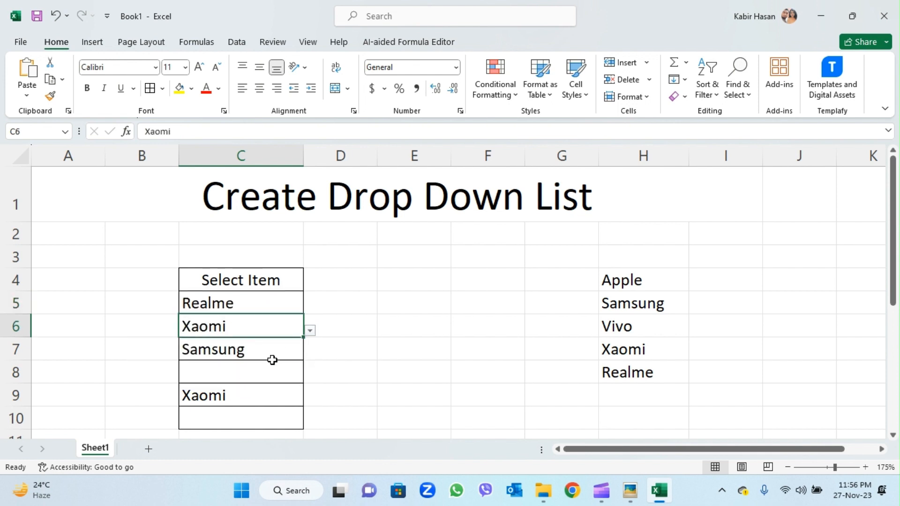
click(284, 309)
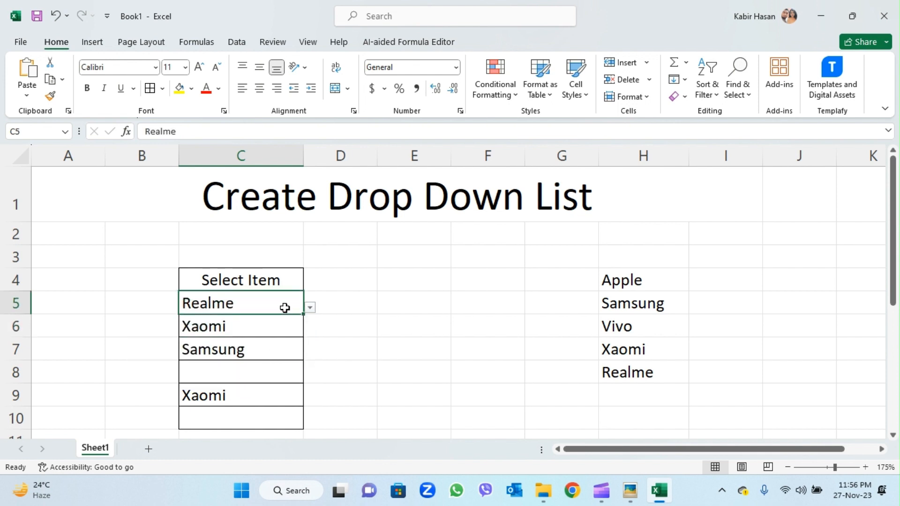
click(250, 363)
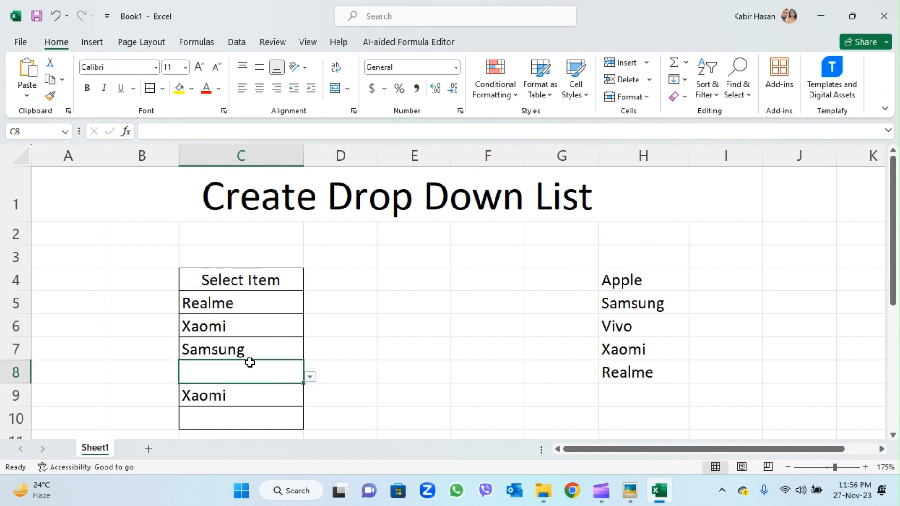
click(263, 305)
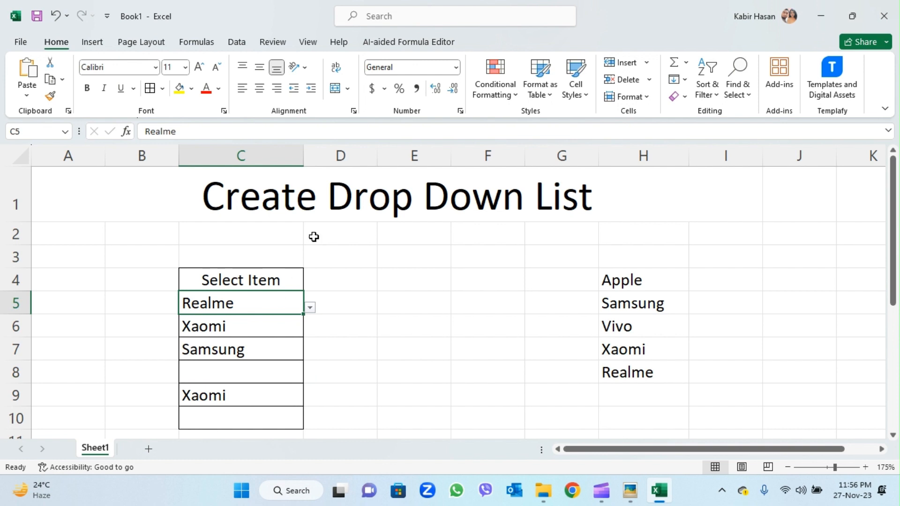
click(273, 322)
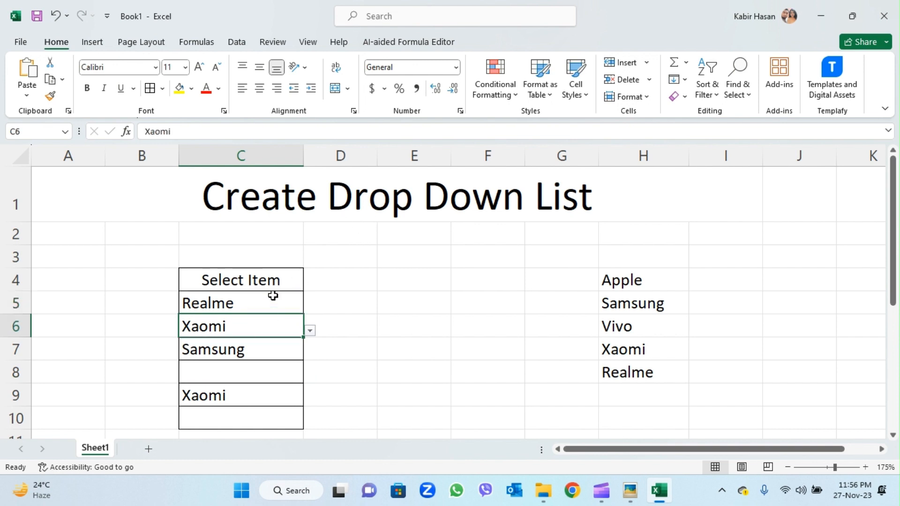
click(246, 305)
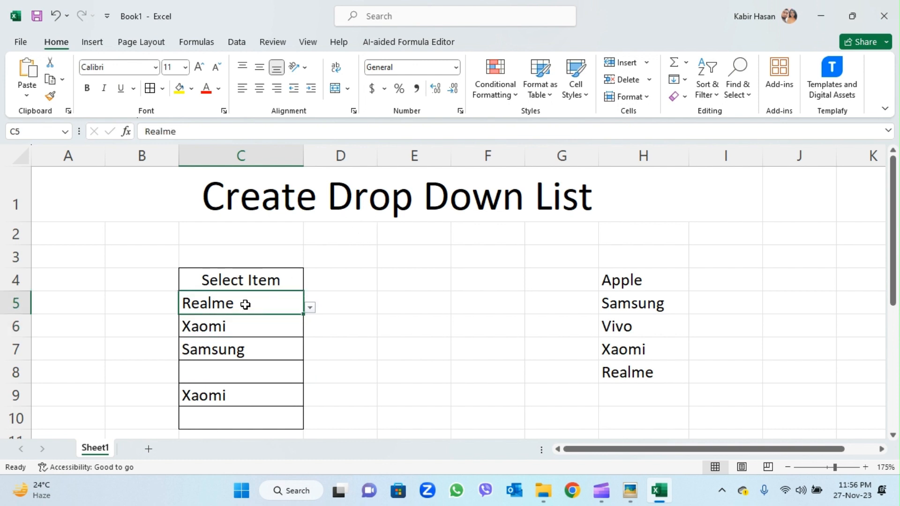
Clear the chosen brands from cells C6 through C10
drag(244, 325, 238, 407)
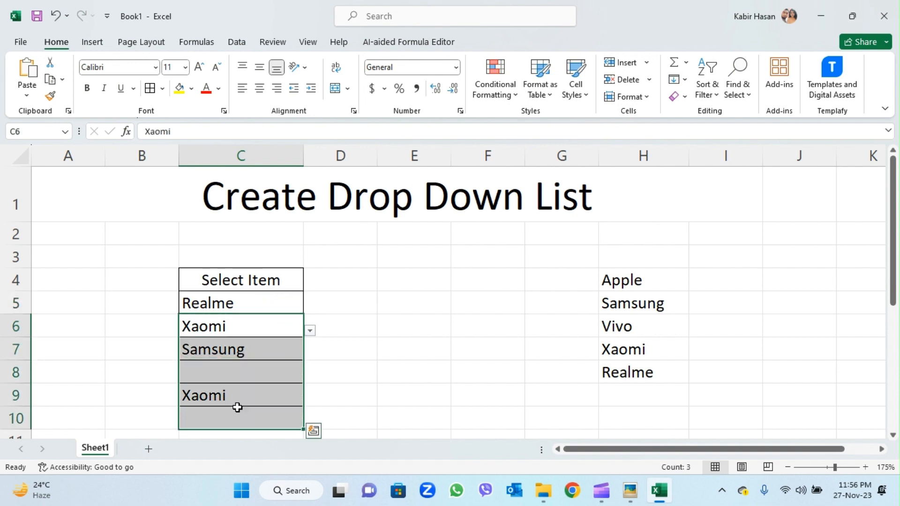
key(Delete)
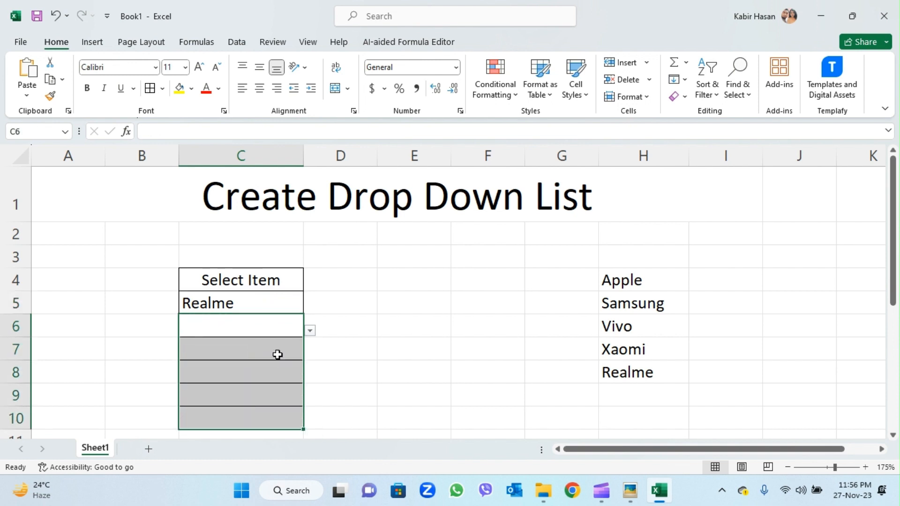
Add a data validation input message to cell C5 with the title "Top Brands" and the text "Please select the specific name"
click(264, 301)
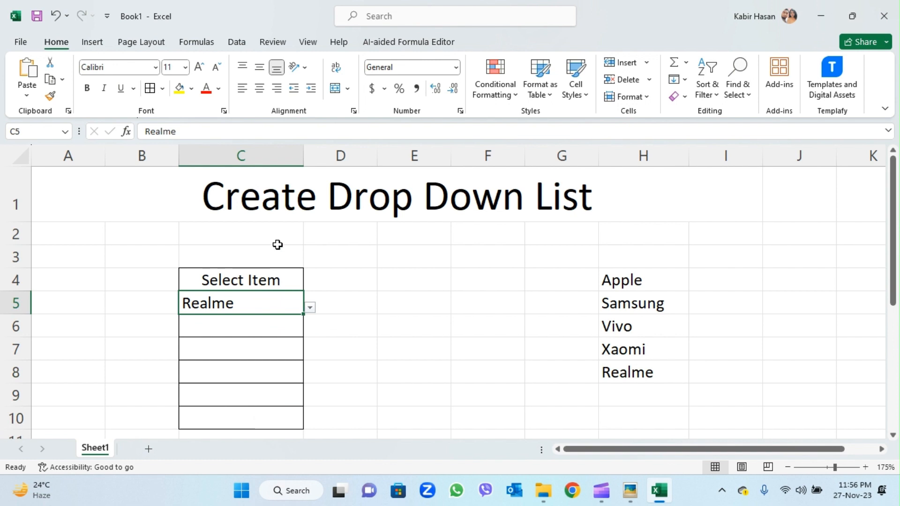
click(236, 44)
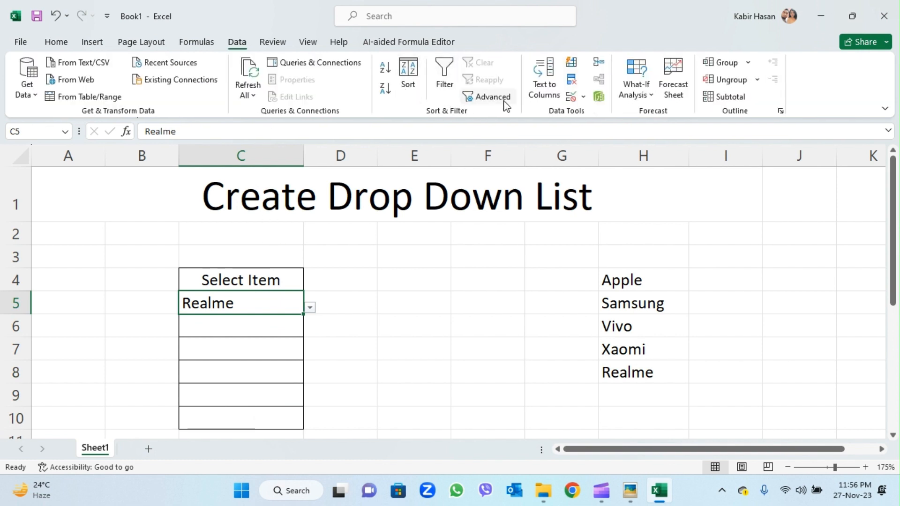
click(583, 97)
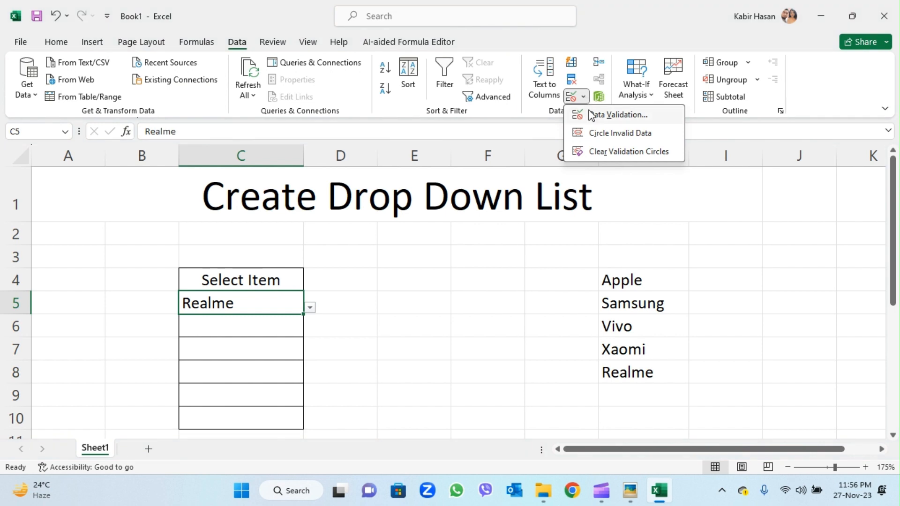
click(594, 116)
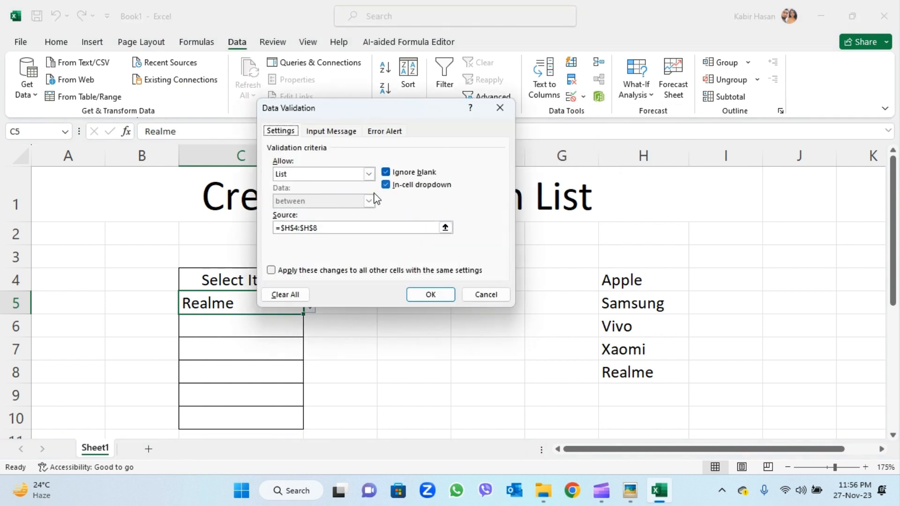
click(329, 132)
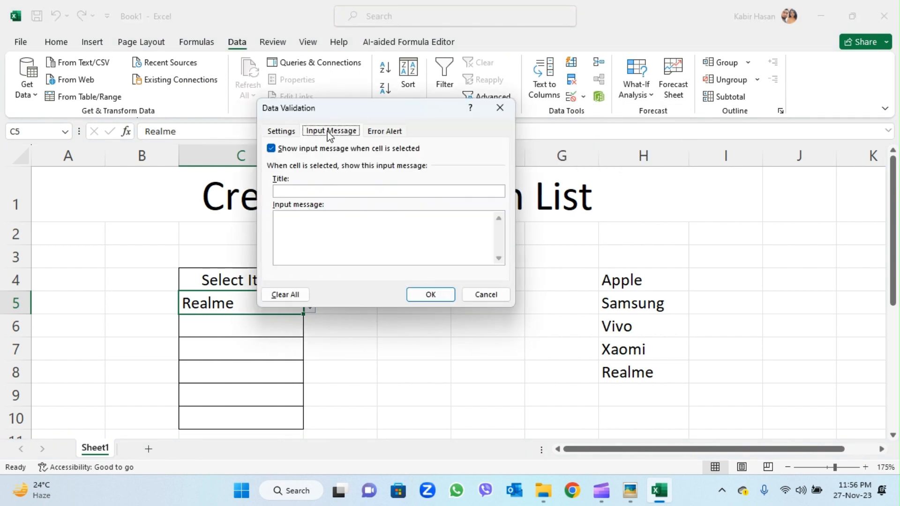
click(333, 192)
text(Top Brands)
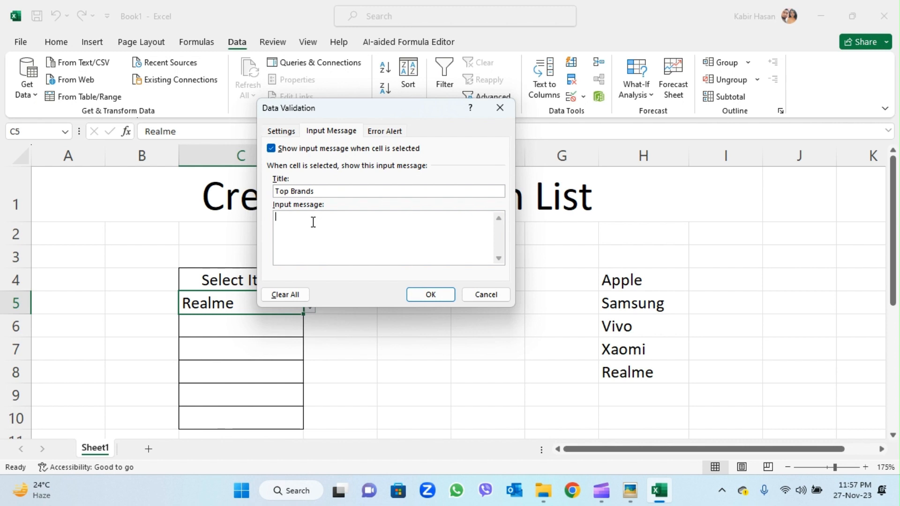
text(Please select the specific name)
click(427, 295)
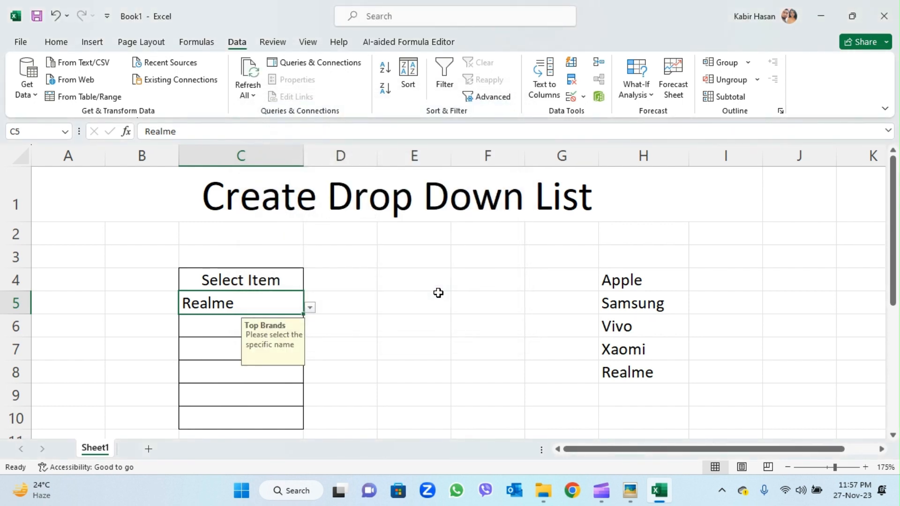
Compare cells C6 and C7 with C5 to see which of them show the input message
click(204, 330)
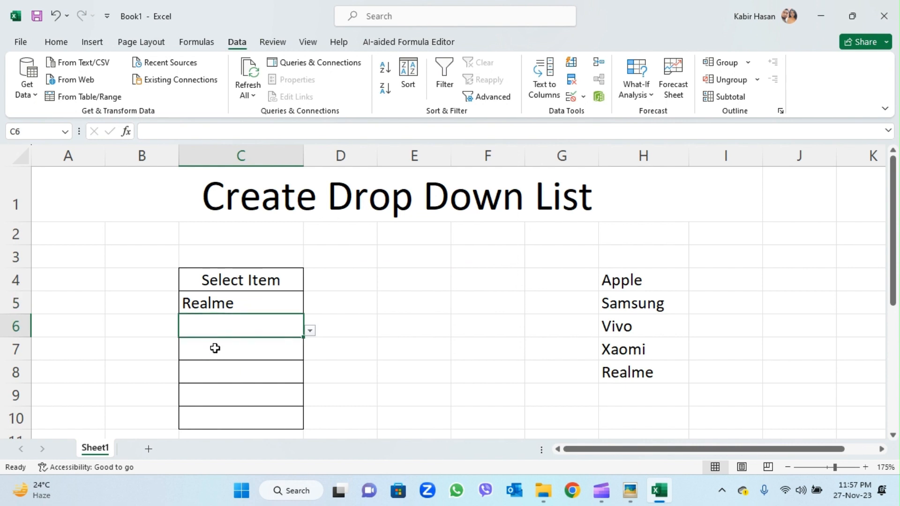
click(215, 348)
click(245, 308)
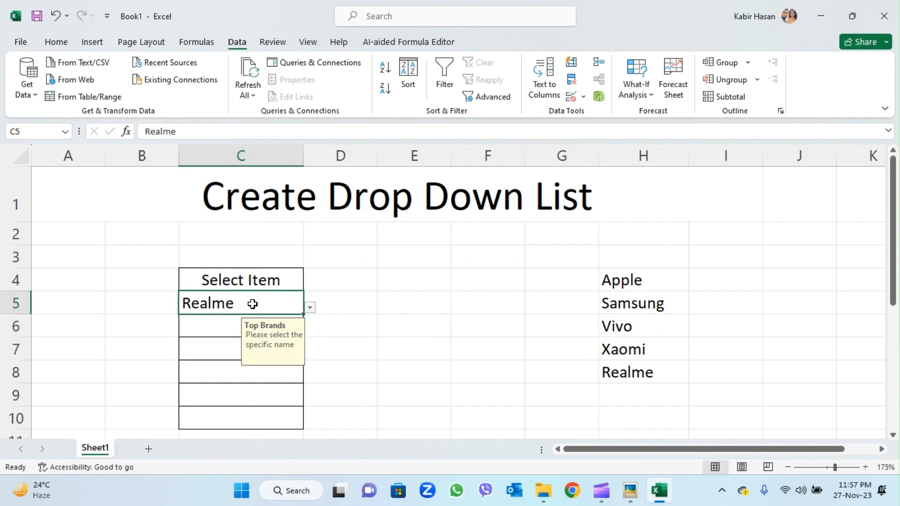
Clear the brand in cell C5 and copy its validation with the input message down through C10
key(Delete)
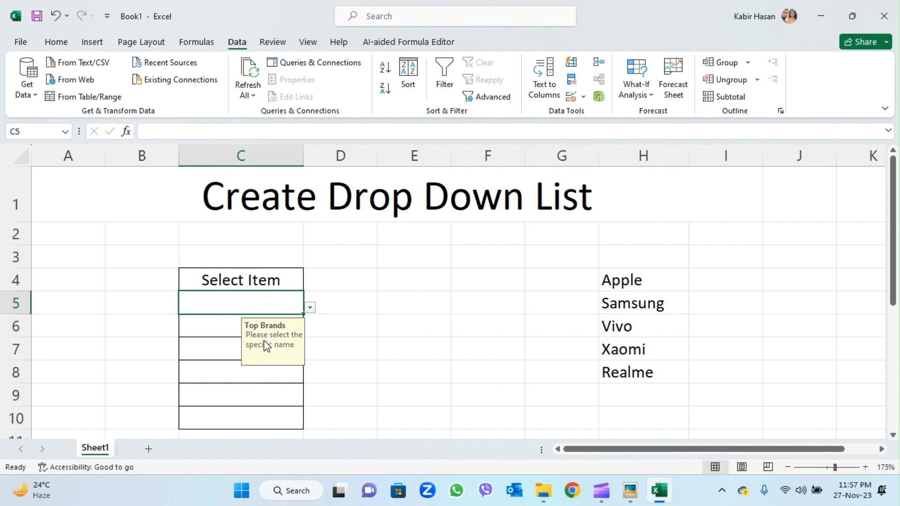
click(221, 330)
mouse_move(237, 307)
mouse_down()
mouse_move(243, 301)
mouse_move(231, 411)
mouse_up()
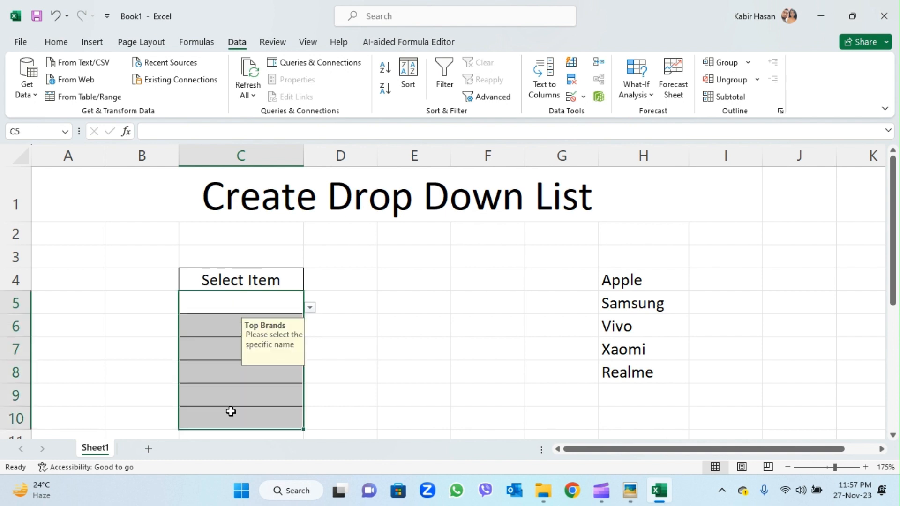
Check cells C5 through C10 one by one for the "Top Brands" input message
click(226, 341)
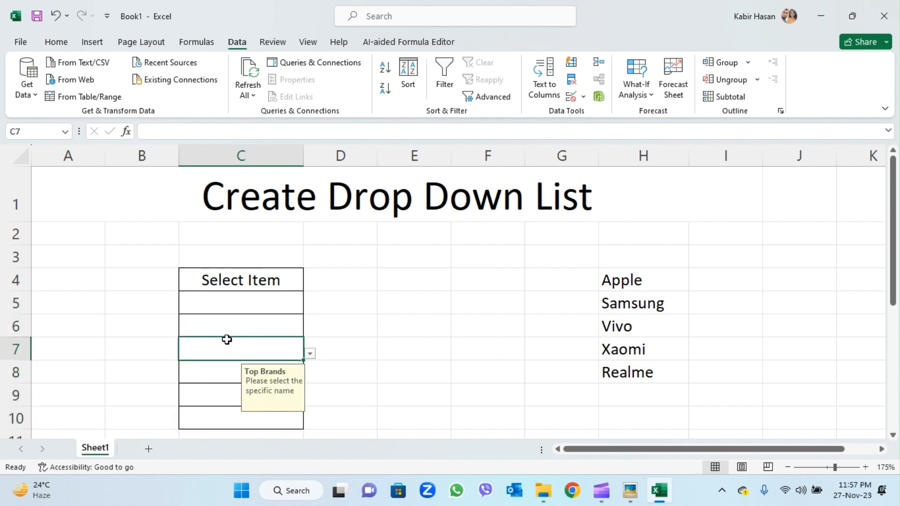
click(230, 376)
click(224, 395)
click(218, 418)
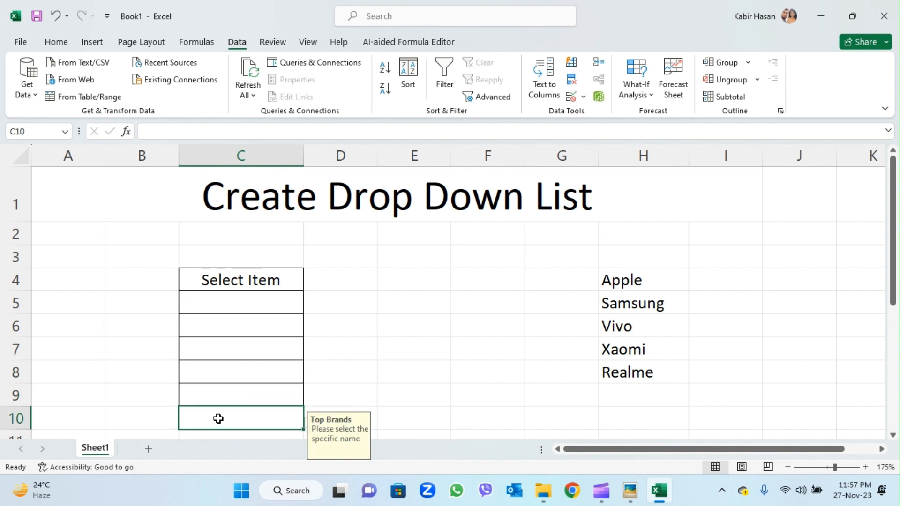
click(239, 392)
click(246, 373)
click(253, 350)
click(263, 326)
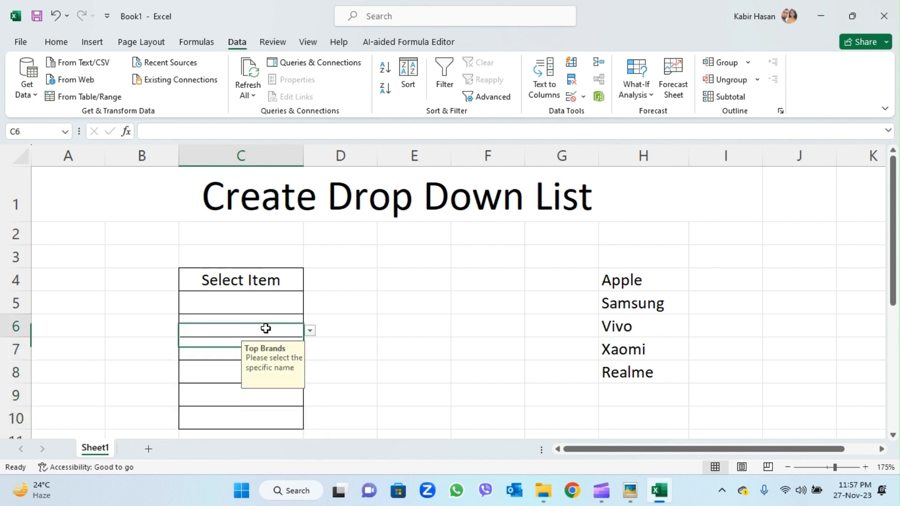
click(271, 309)
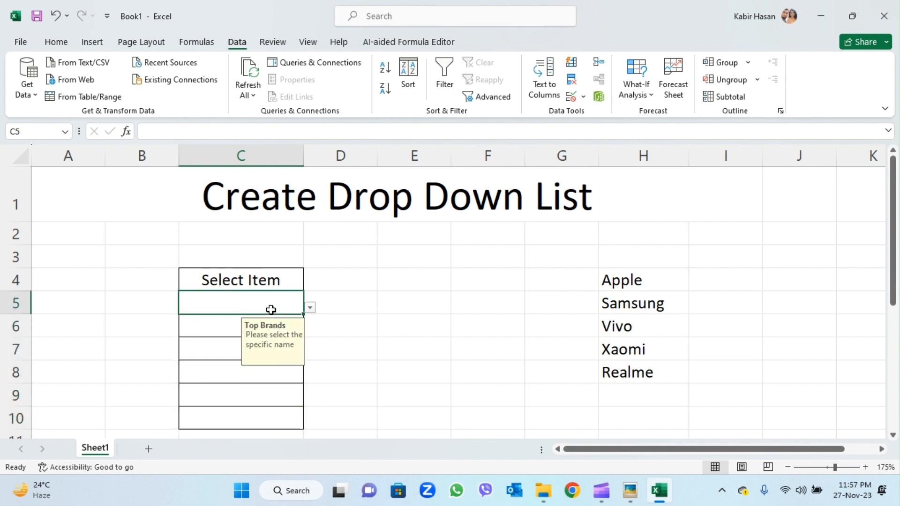
Choose Samsung in cell C5 and Vivo in cell C6 from their drop-down lists
click(310, 308)
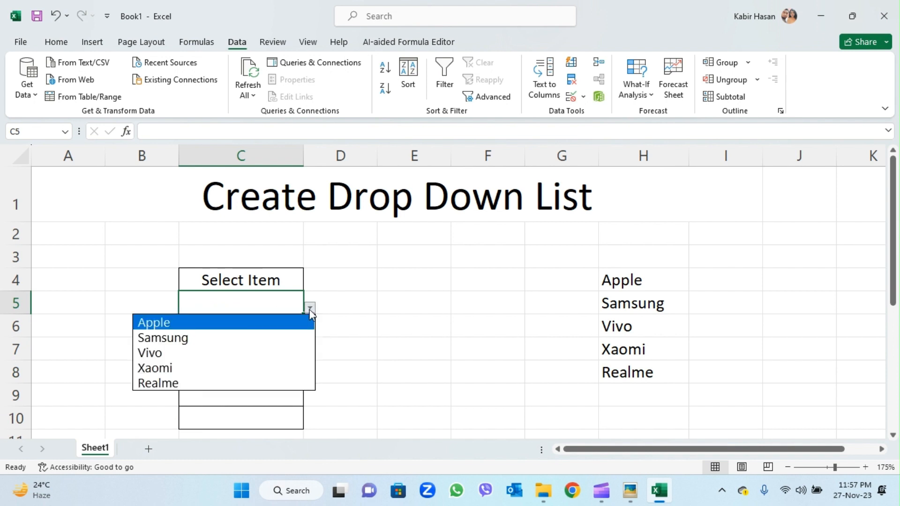
click(281, 338)
click(231, 332)
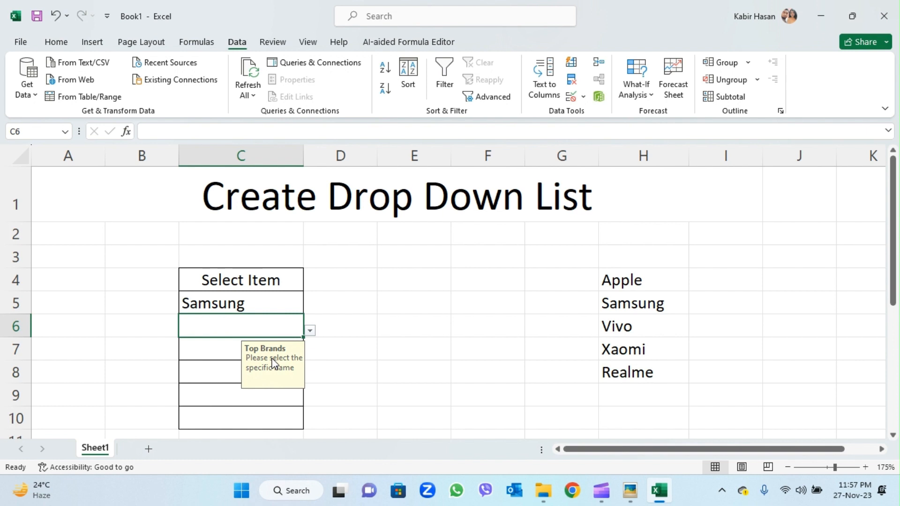
click(310, 331)
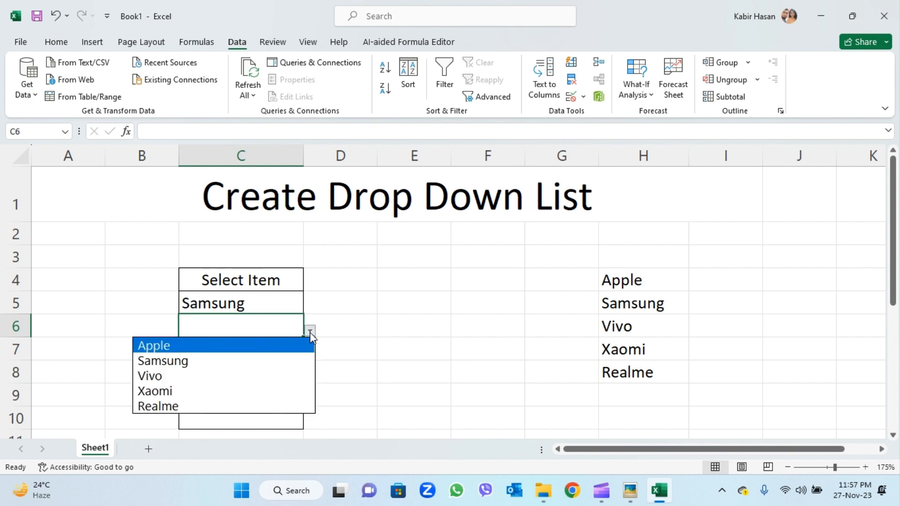
click(256, 376)
click(207, 350)
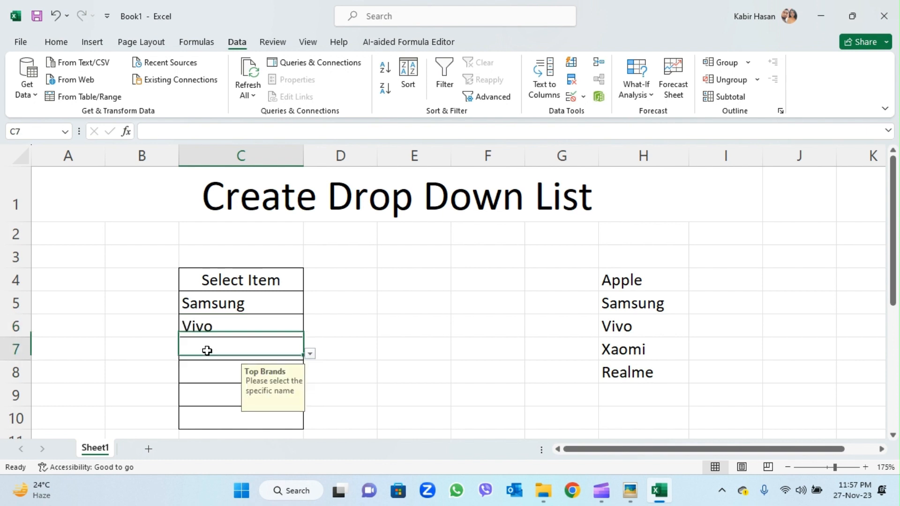
click(212, 372)
click(227, 345)
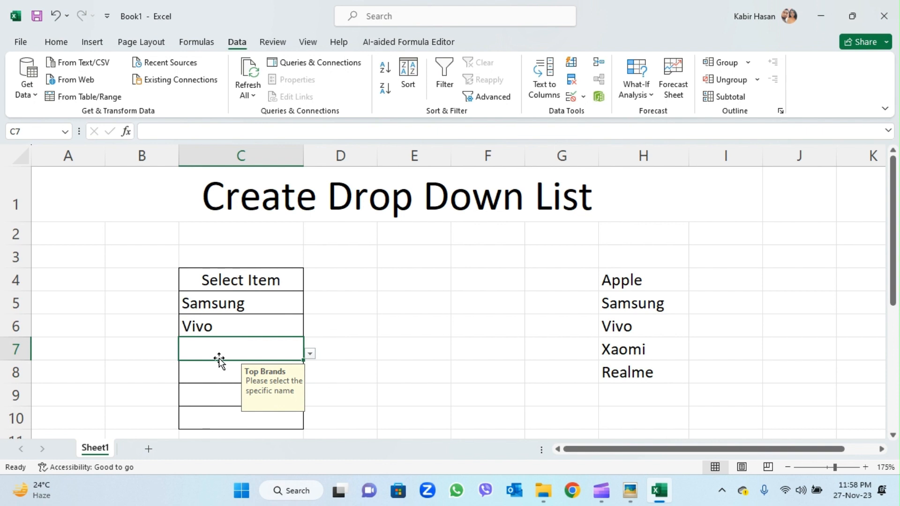
Set the error alert style in cell C5's data validation to Warning, trying Information as well
click(252, 301)
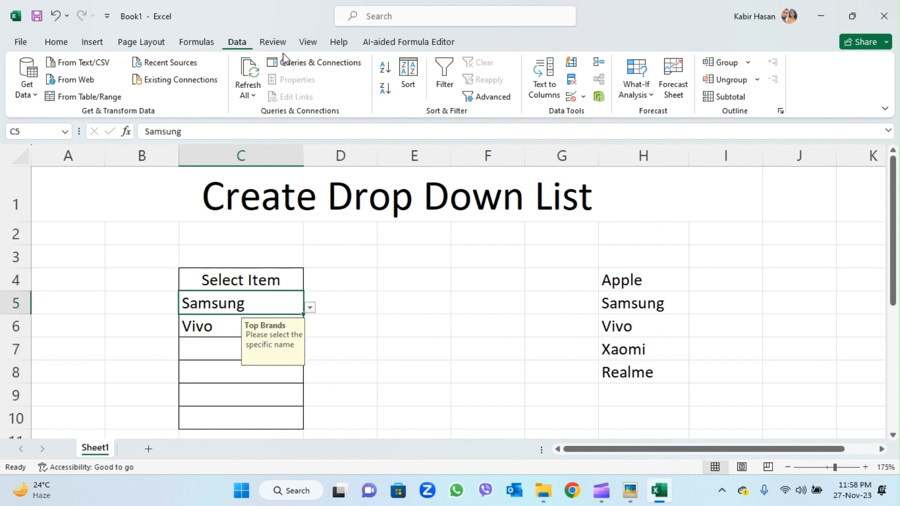
click(583, 98)
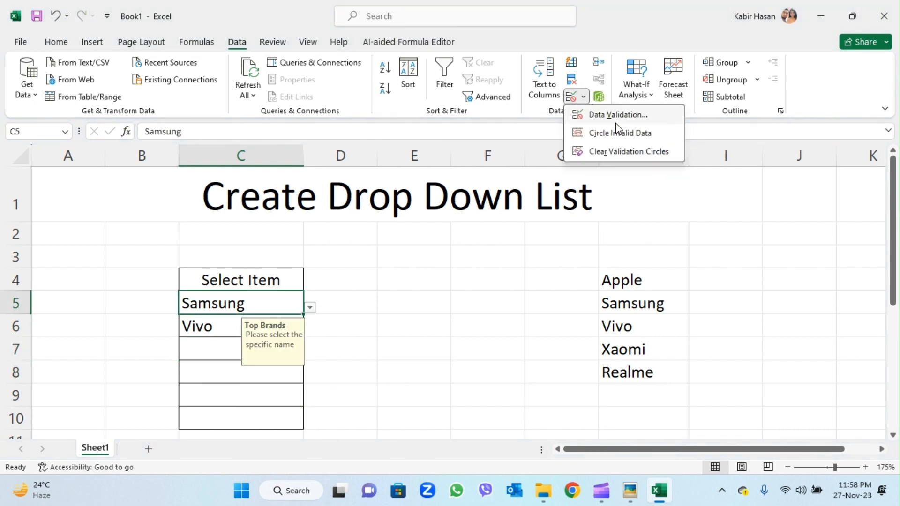
click(604, 120)
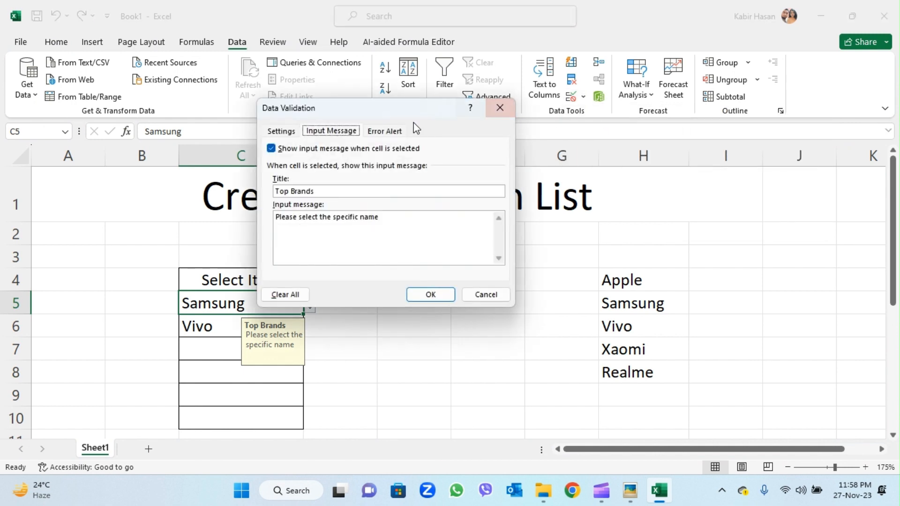
click(384, 132)
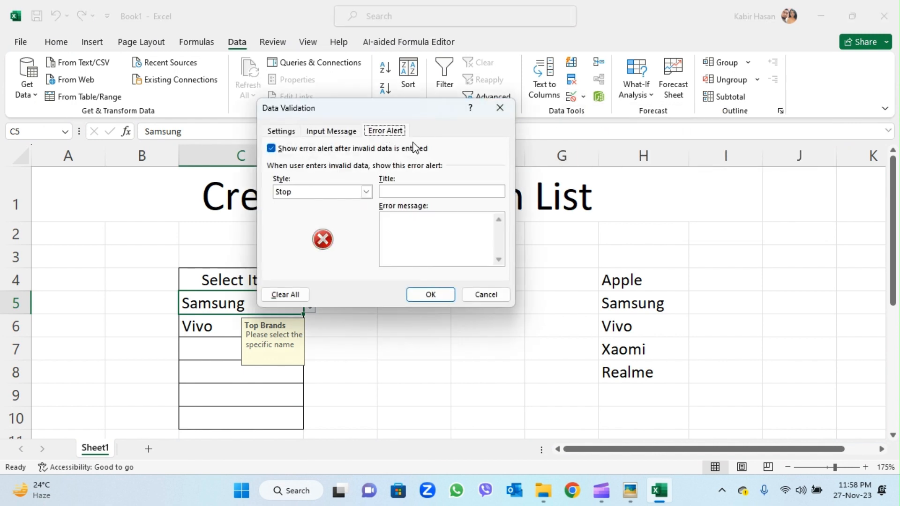
click(367, 192)
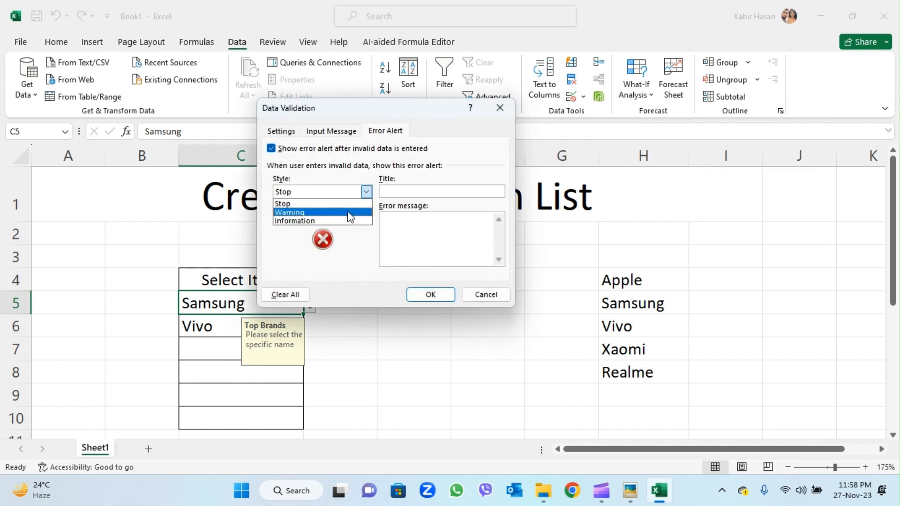
click(350, 209)
click(366, 192)
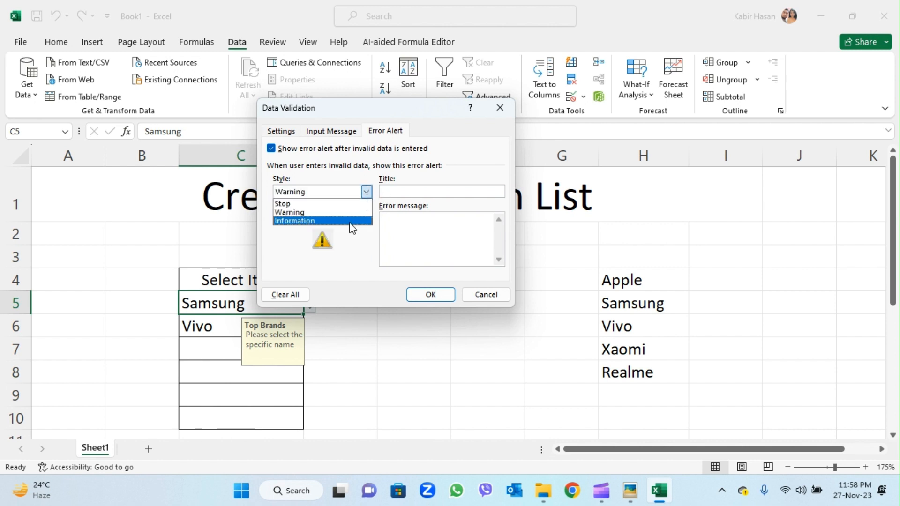
click(350, 227)
click(367, 192)
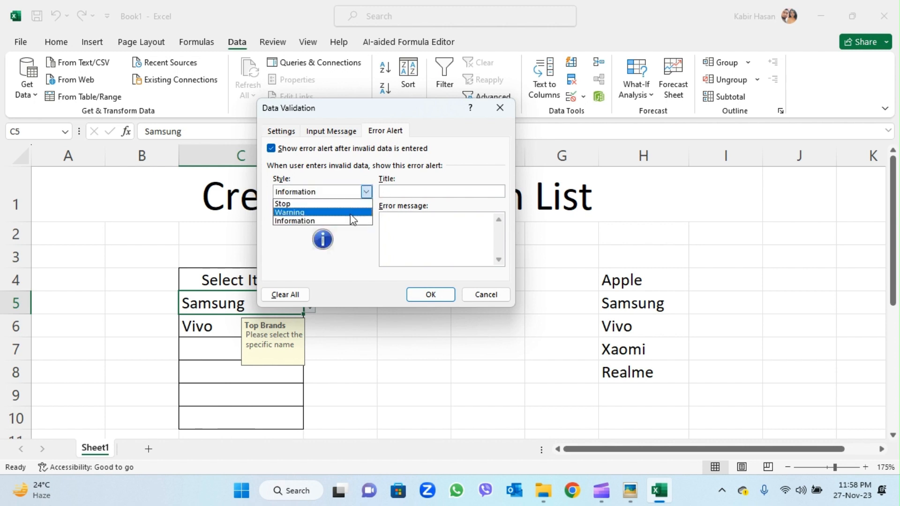
click(351, 210)
Give the error alert the title "Data Not Specific" and the message "Please select correct item name", and apply the validation
click(411, 191)
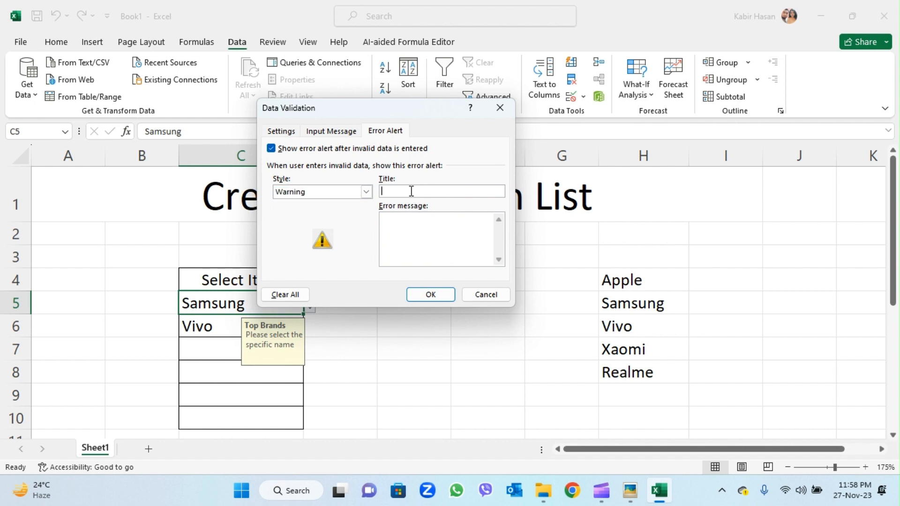
text(Data Not Specific)
click(412, 219)
text(Please e)
key(BackSpace)
text(select corr)
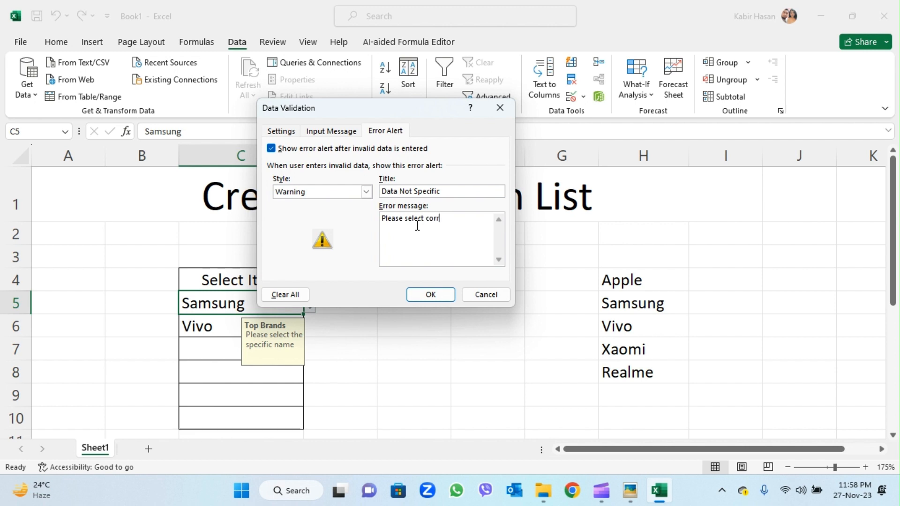
text(ect item name)
click(440, 295)
Clear the chosen brands from cells C5 through C10
click(218, 337)
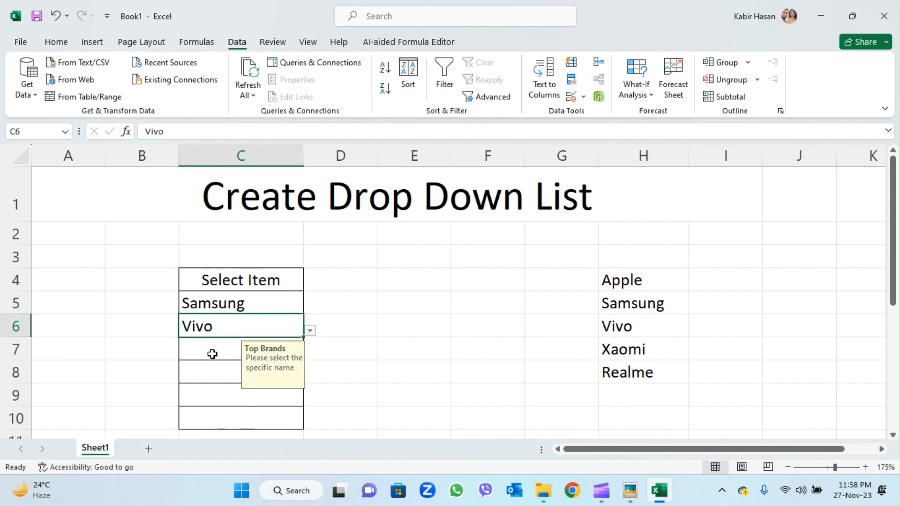
drag(261, 301, 236, 417)
click(231, 307)
key(Delete)
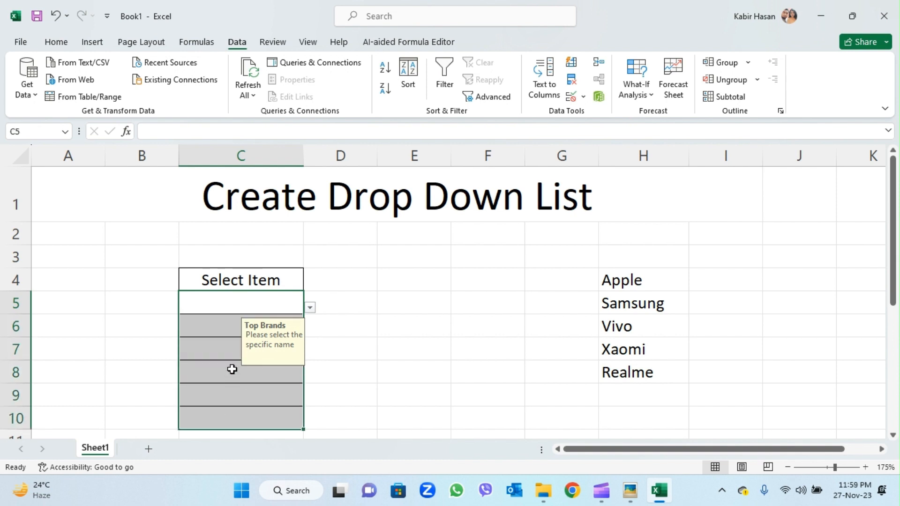
View the brand options in cell C5's drop-down list without choosing one
click(232, 342)
click(235, 309)
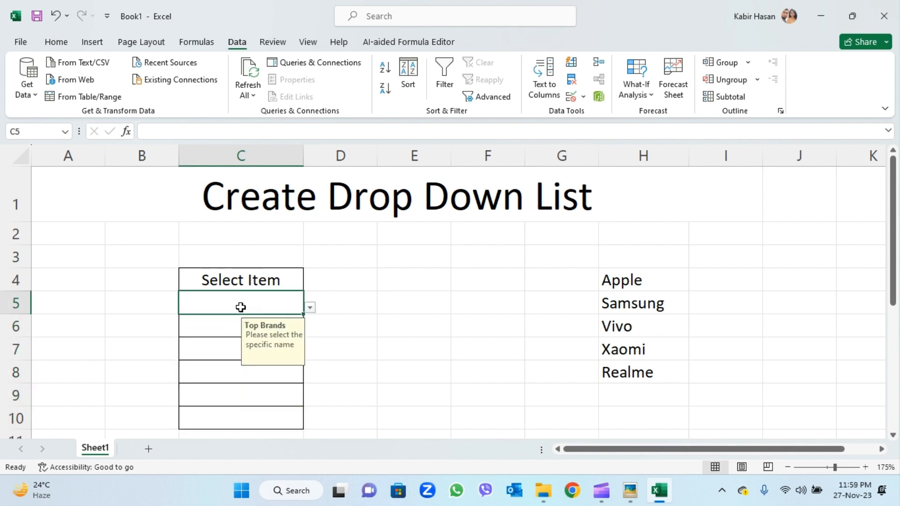
click(310, 308)
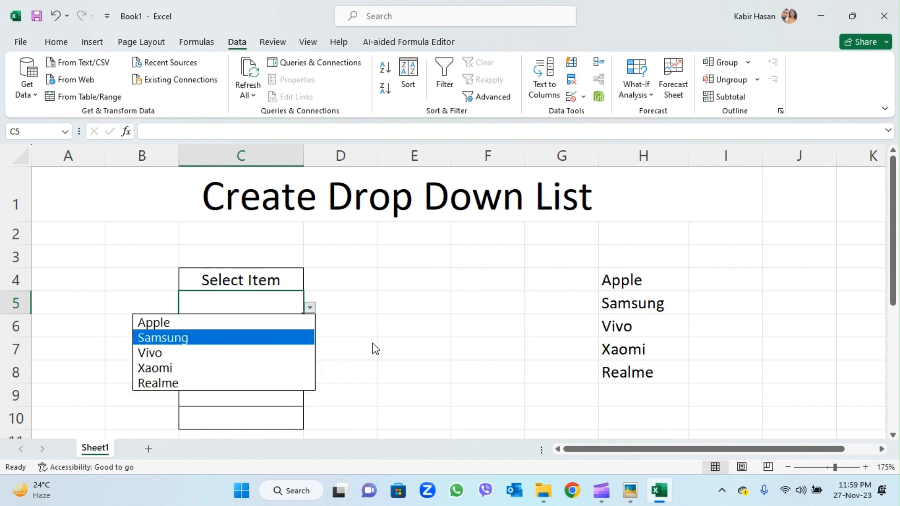
key(Escape)
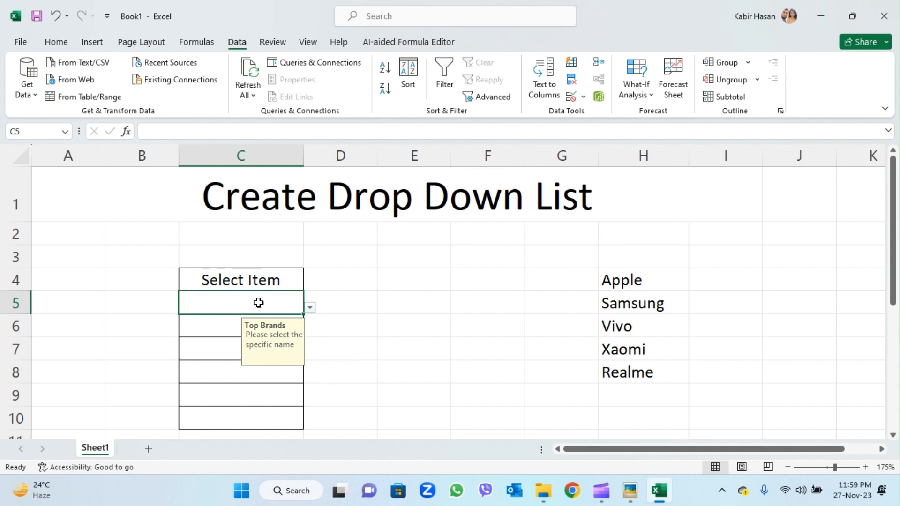
Test the error alert by entering "xyz" in cell C5, and cancel the entry
text(xyz)
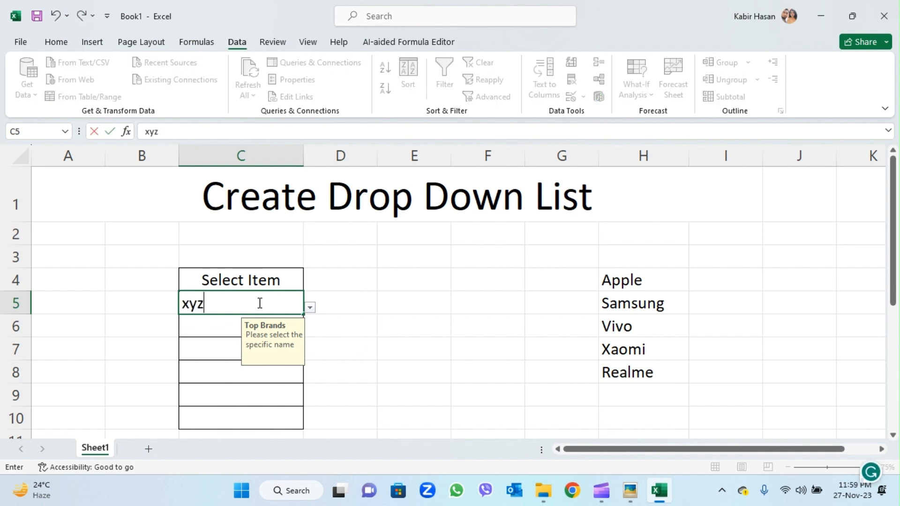
key(Return)
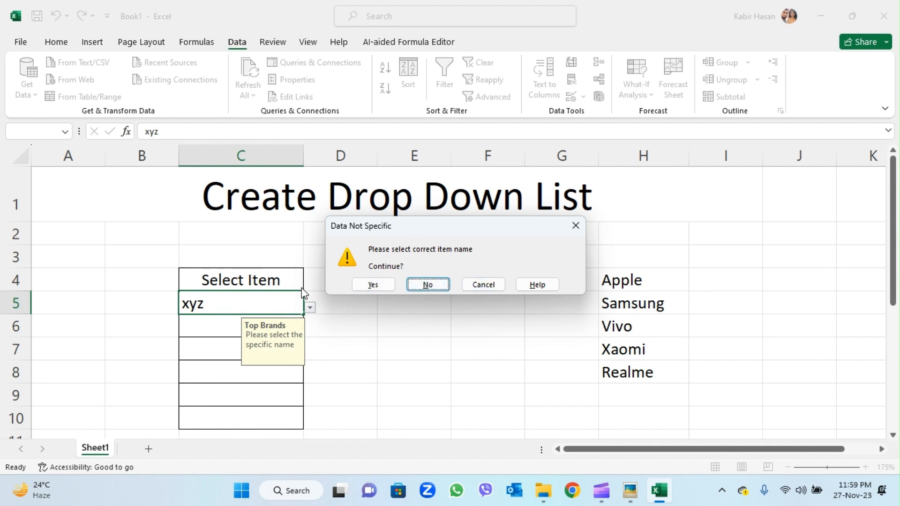
click(489, 283)
Choose Samsung from the drop-down list in cell C5 and move the selection to E5
click(310, 307)
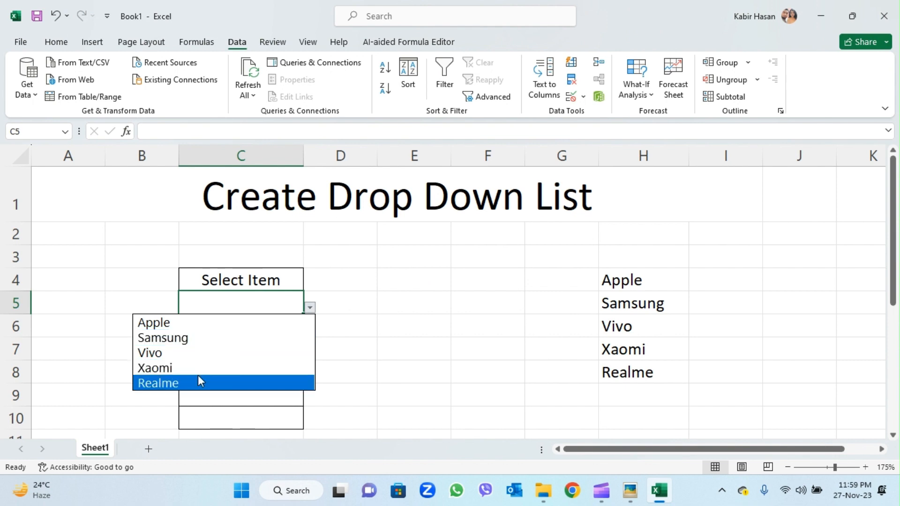
click(203, 339)
click(425, 307)
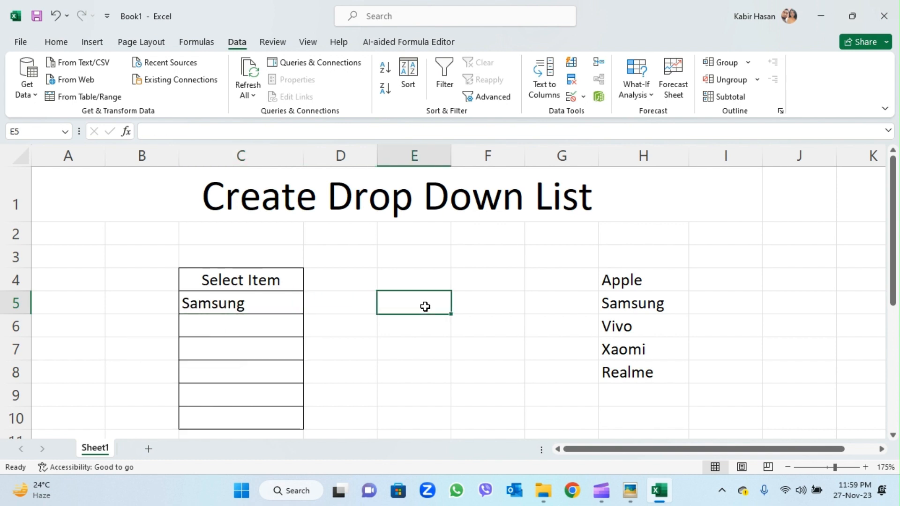